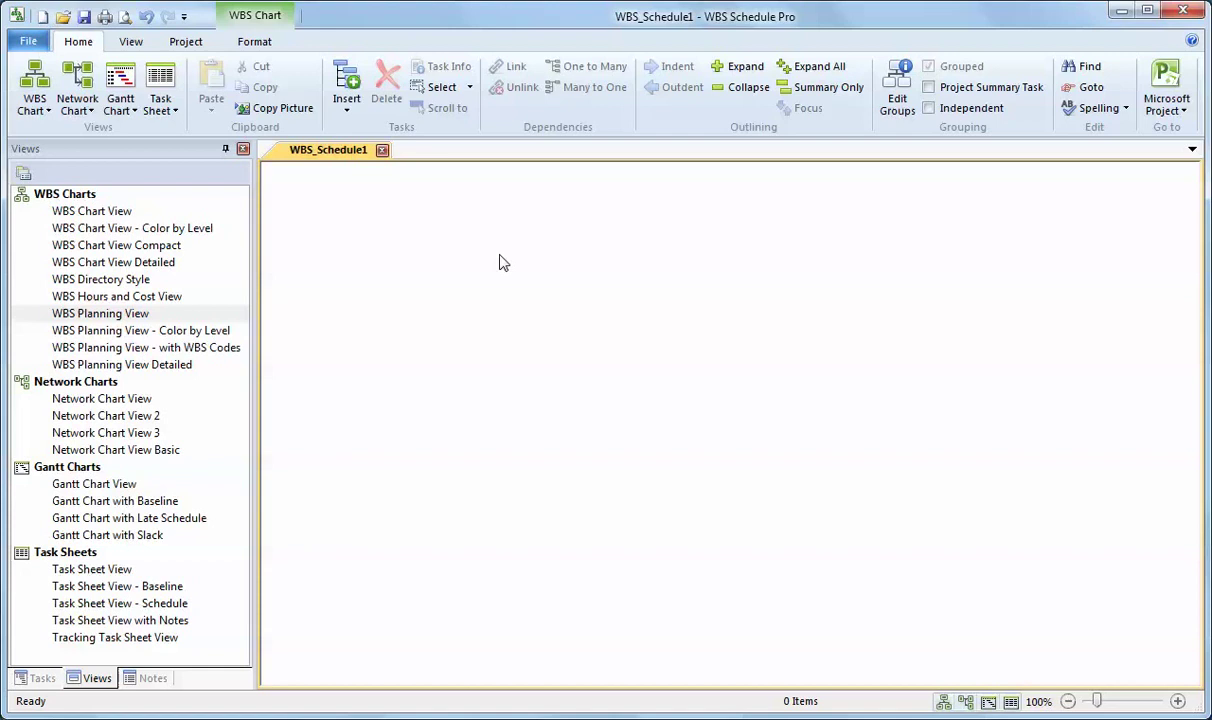
- Insert a top-level task in the empty WBS chart and add two subtasks side by side beneath it
left_click(346, 84)
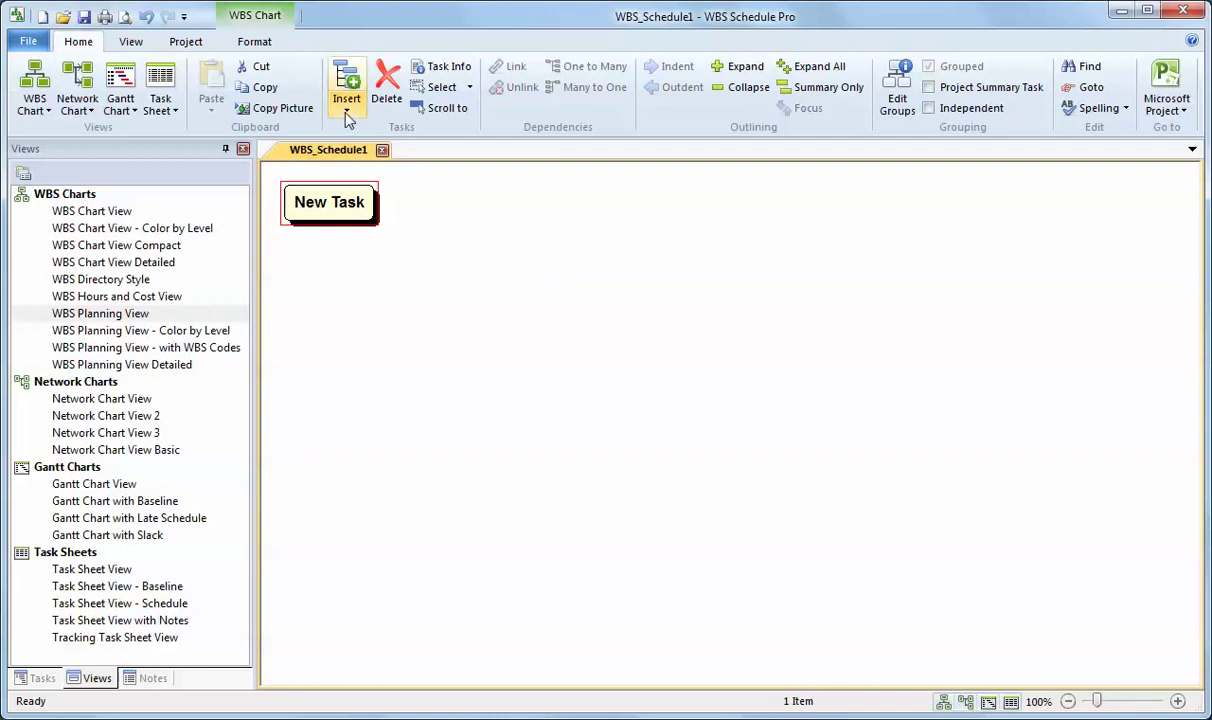
left_click(347, 112)
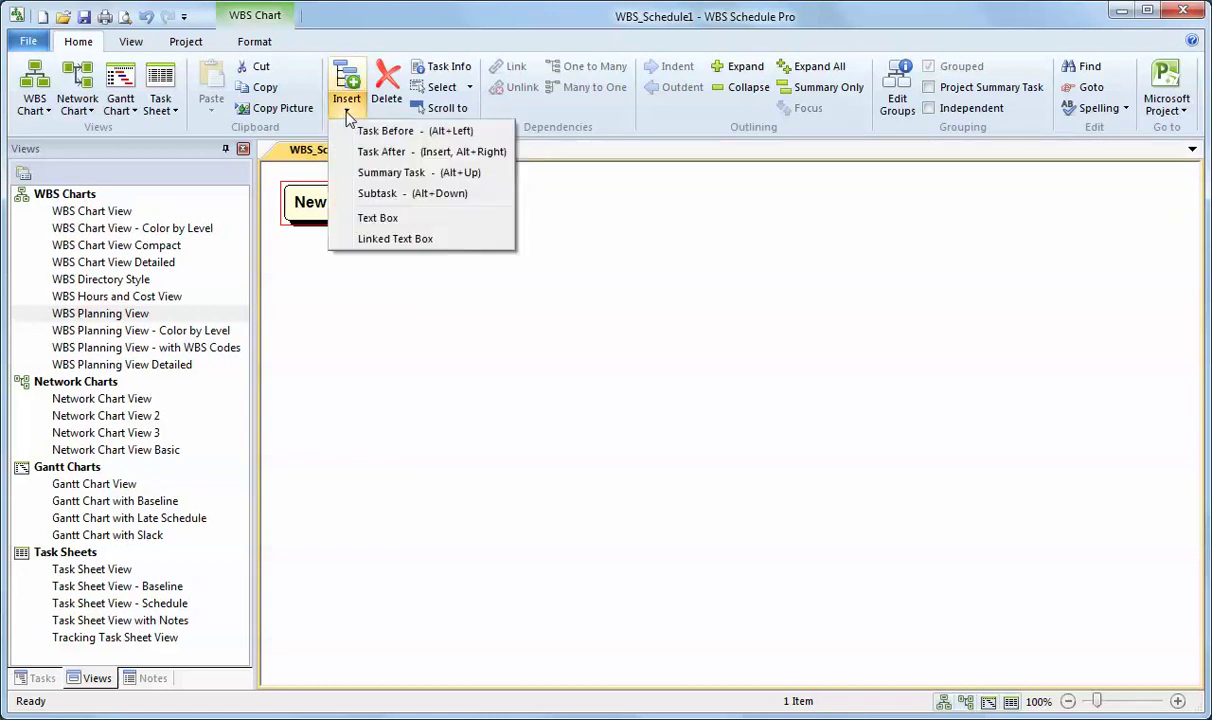
left_click(390, 201)
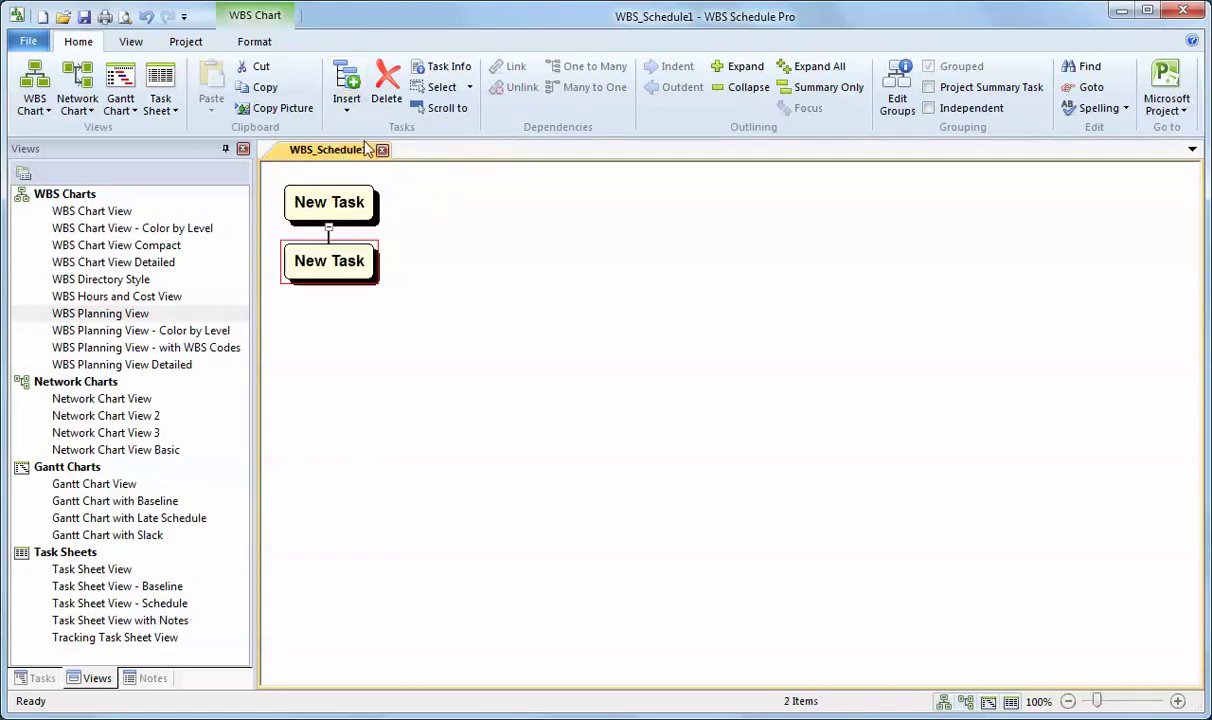
left_click(347, 112)
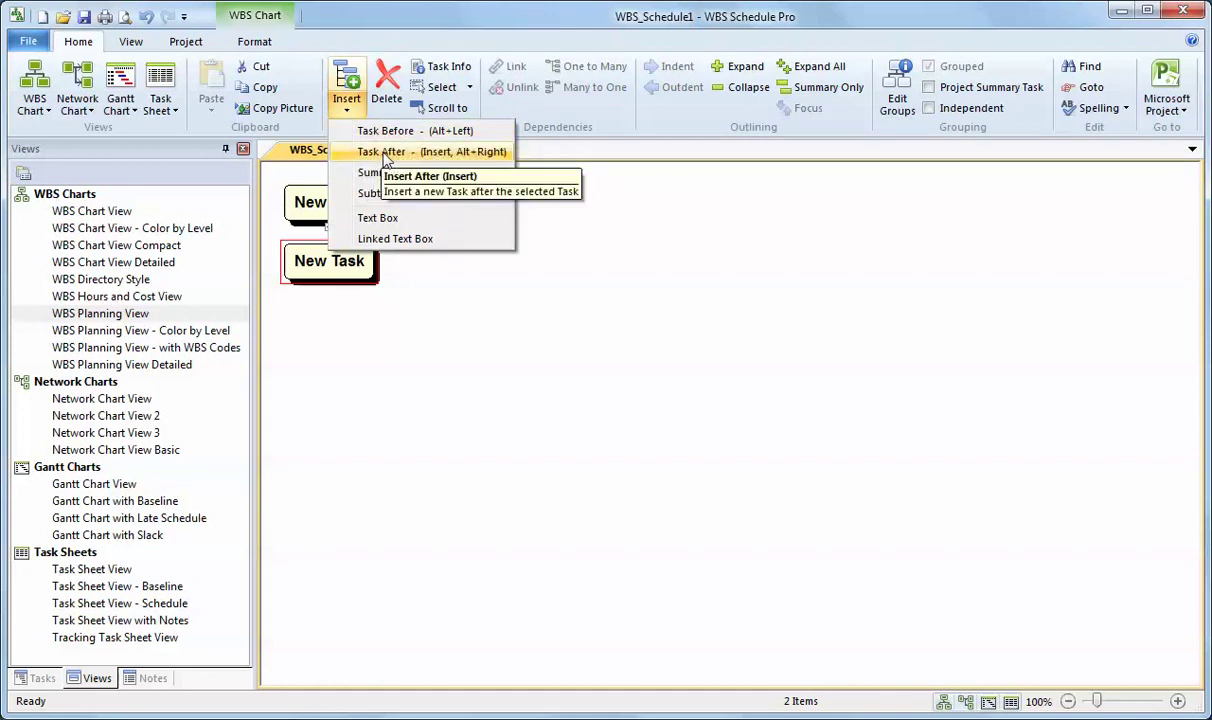
left_click(383, 152)
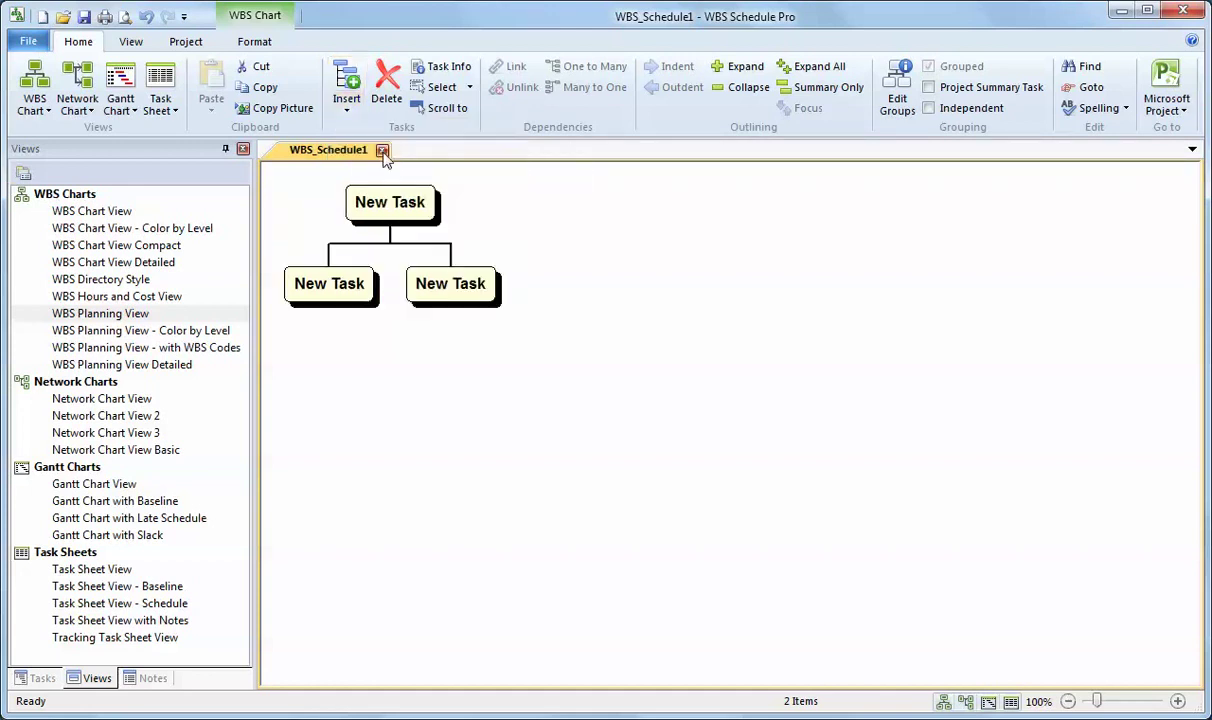
- Rename the top-level task as "Project Summary"
left_click(395, 202)
type("Project Summary")
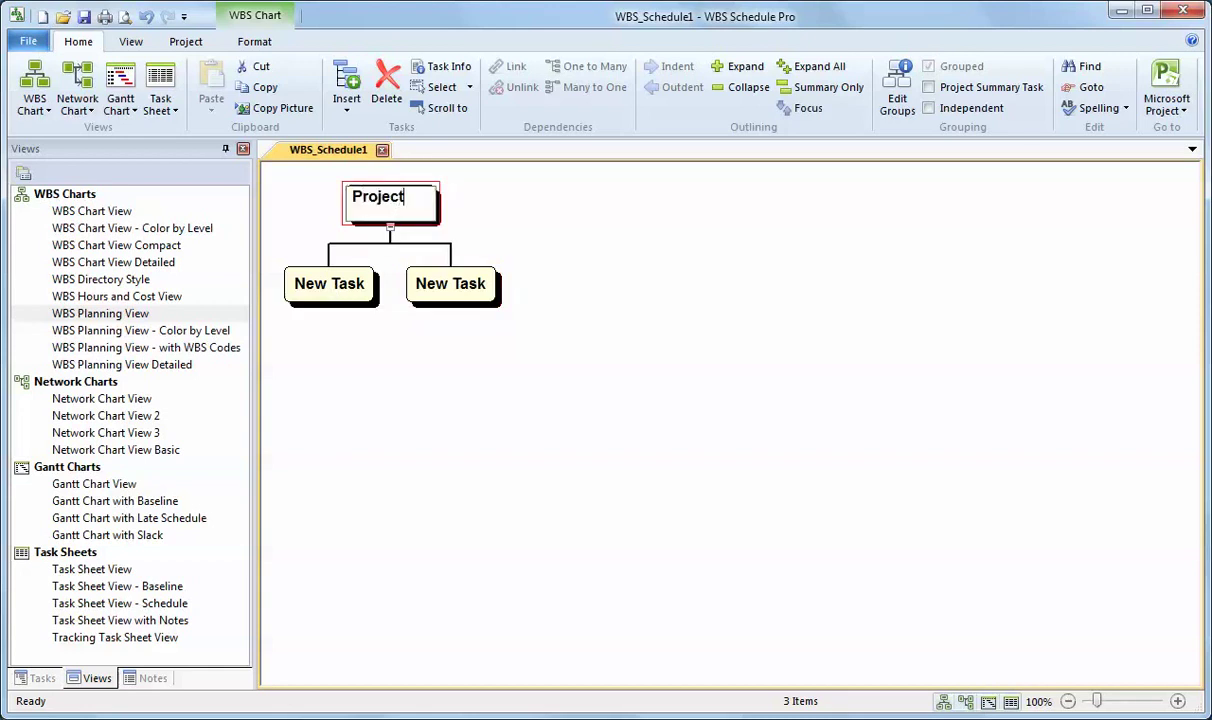
key("Return")
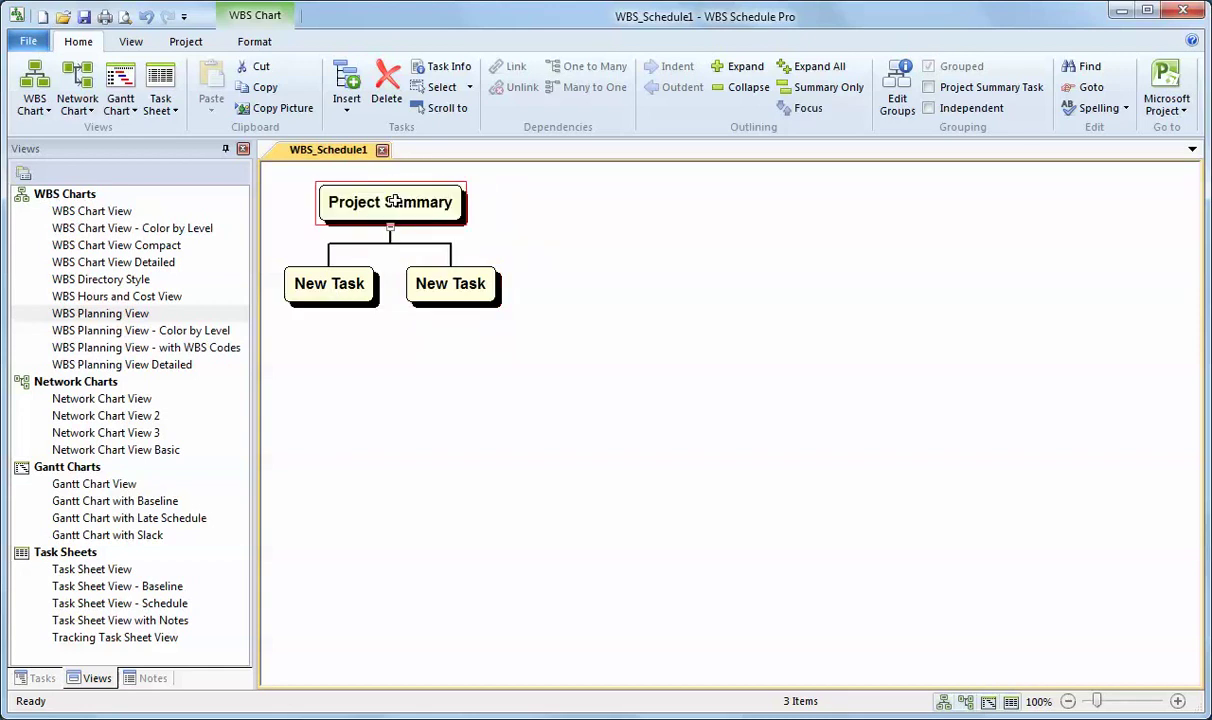
- Rename the first subtask under Project Summary as "Design Phase"
key("Down")
type("DEsign")
key("BackSpace")
key("BackSpace")
key("BackSpace")
key("BackSpace")
key("BackSpace")
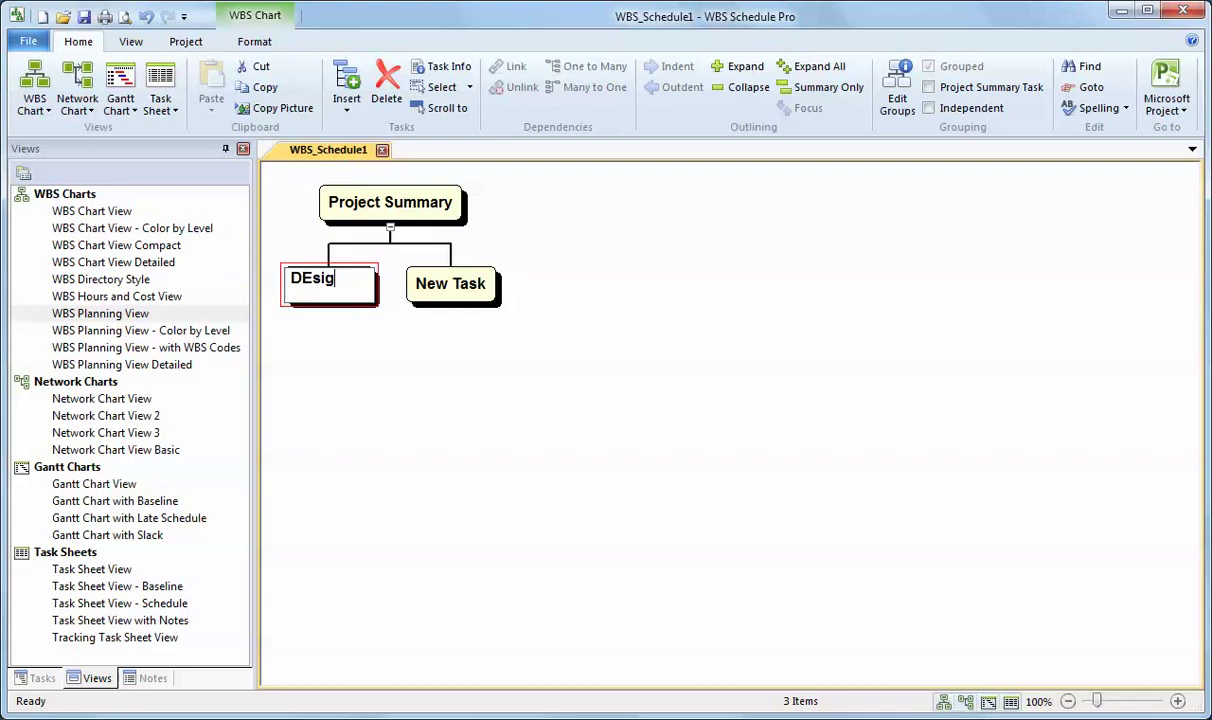
type("esign Phase")
key("Return")
- Rename the second subtask under Project Summary as "Programming Phase"
key("Right")
type("Pr")
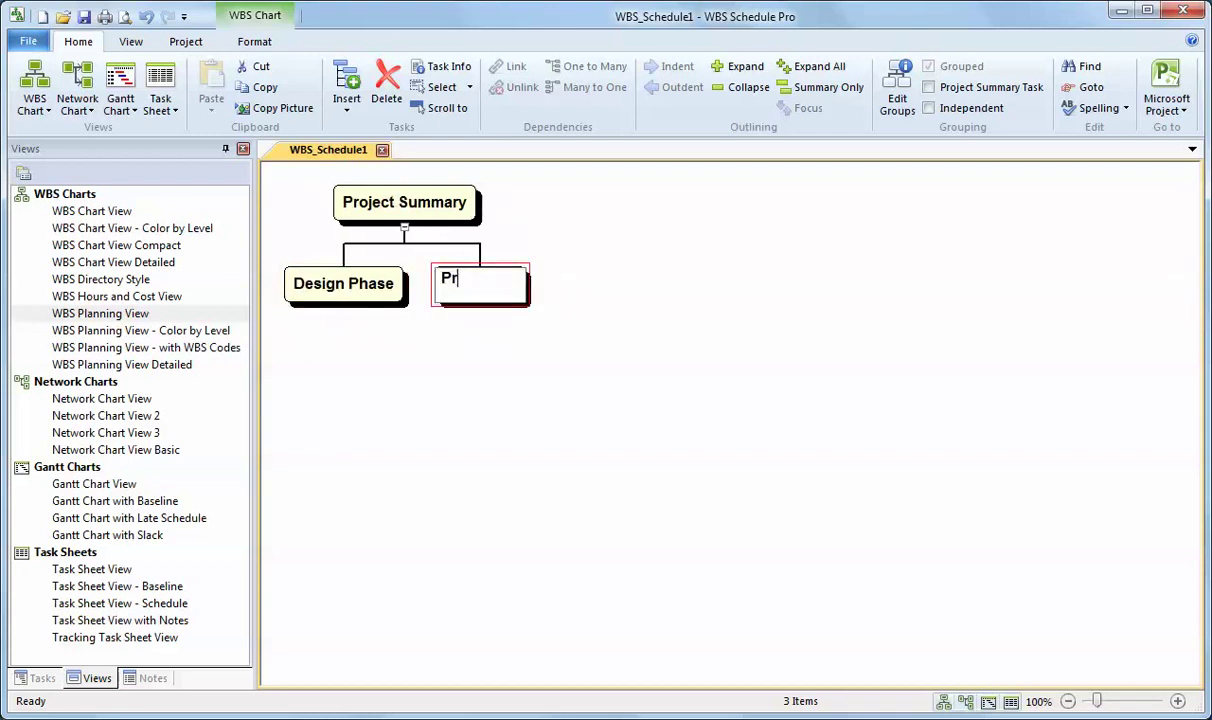
type("ogramming Phase")
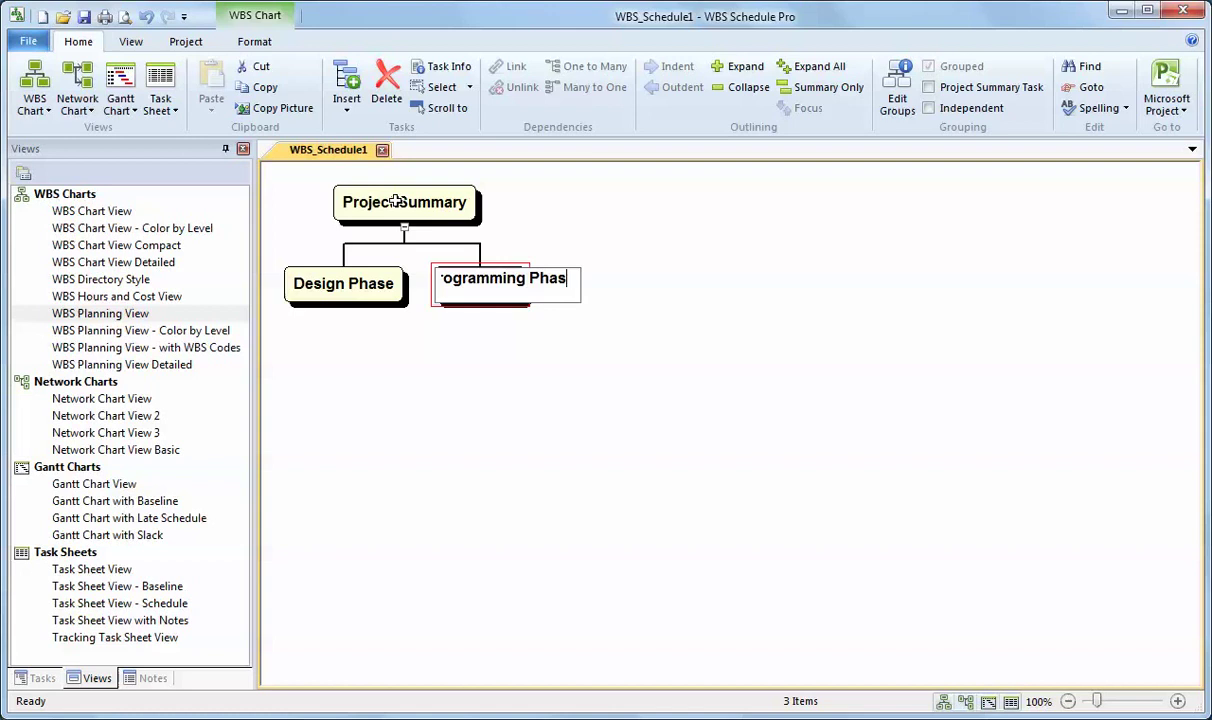
key("Return")
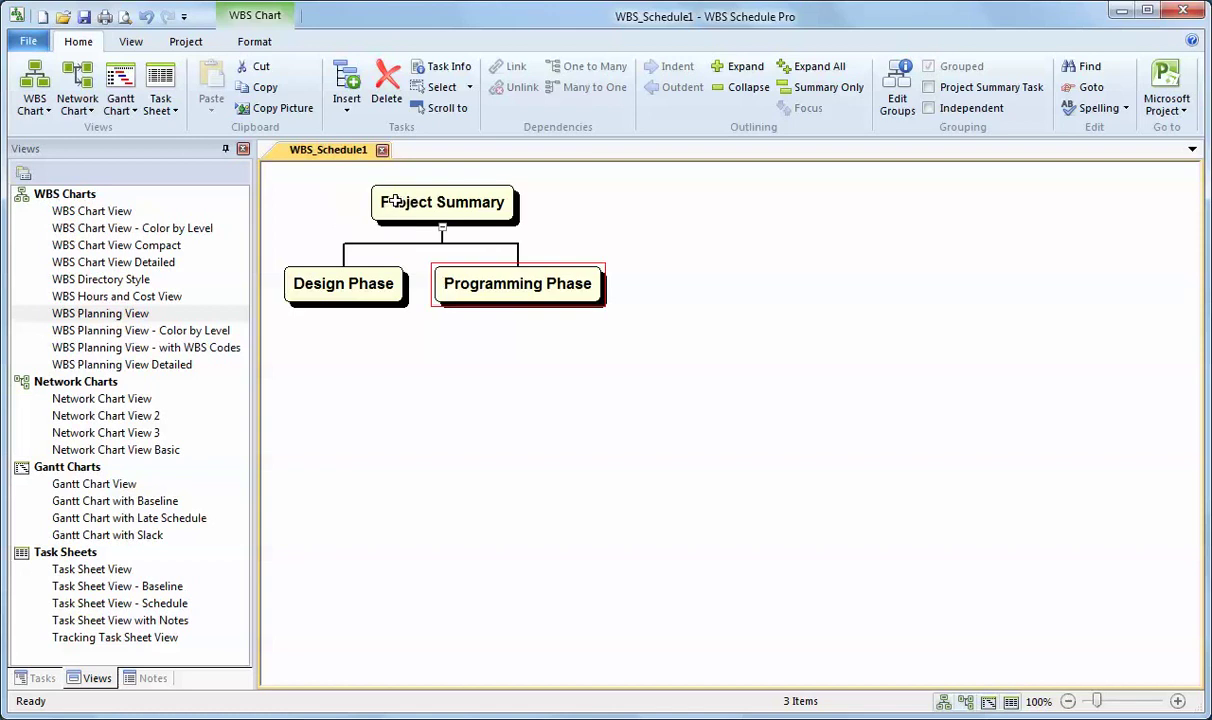
- Add two new subtasks side by side under Design Phase
left_click(360, 283)
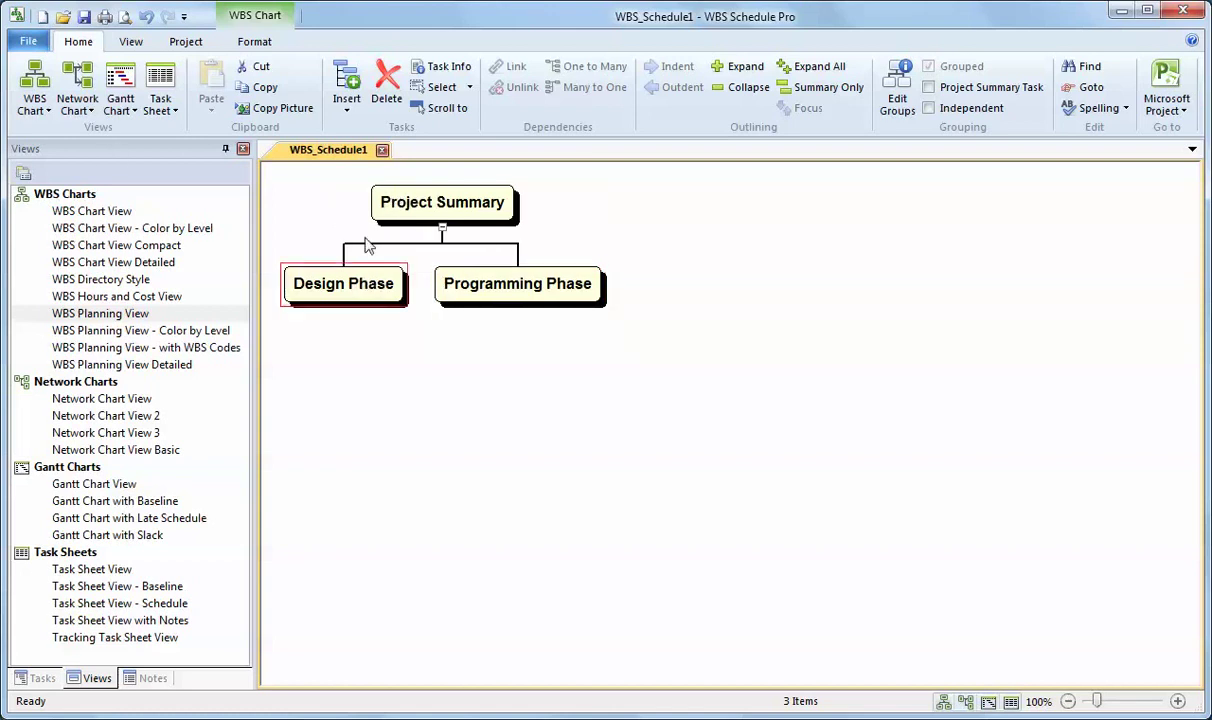
left_click(347, 108)
left_click(372, 196)
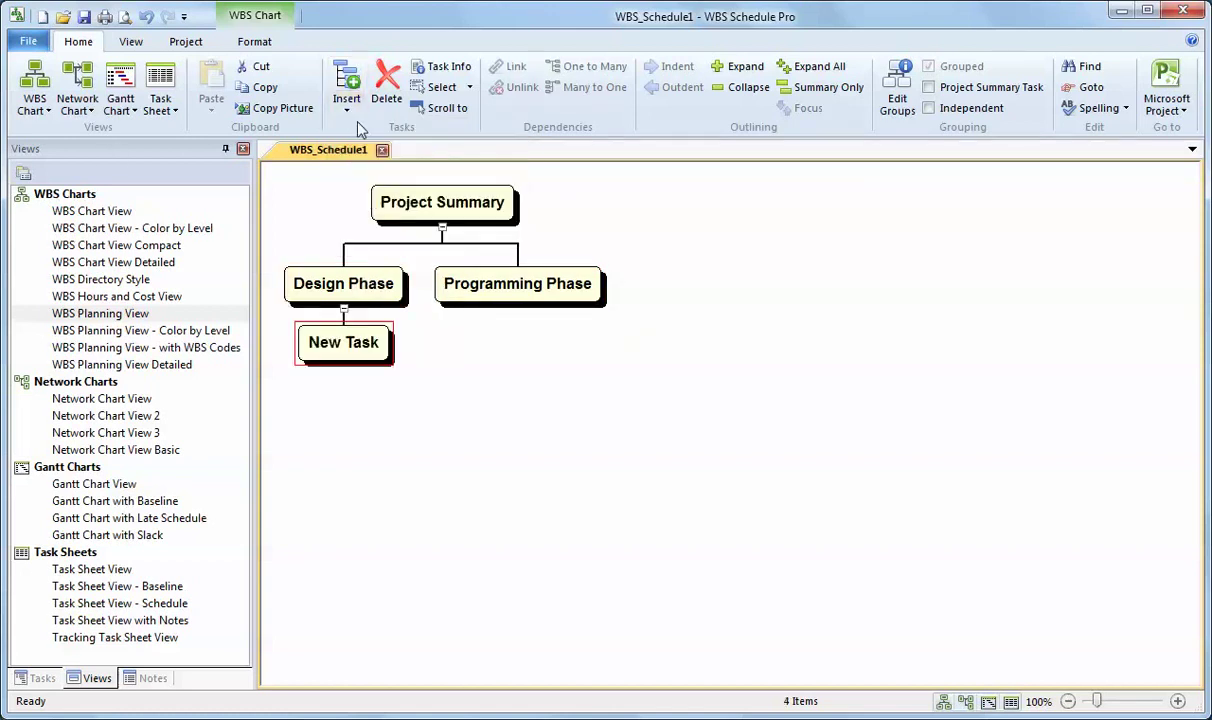
left_click(346, 116)
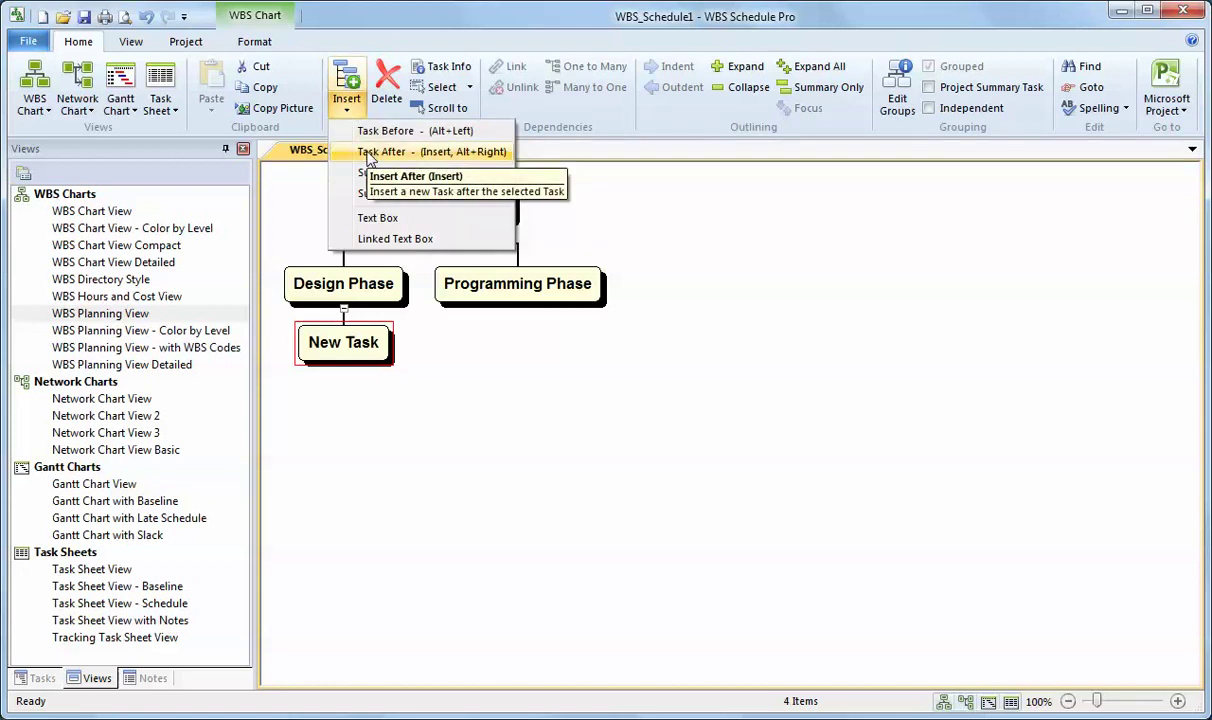
left_click(372, 155)
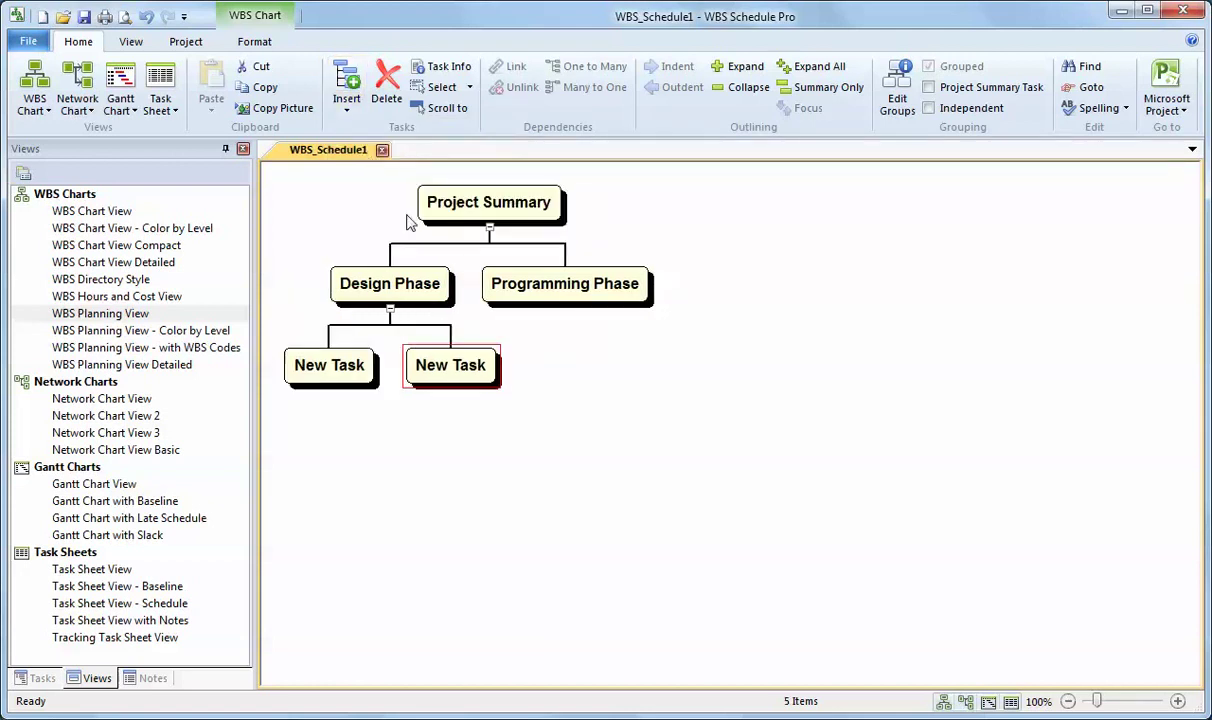
- Add a third task under Design Phase and give it two subtasks of its own
left_click(346, 108)
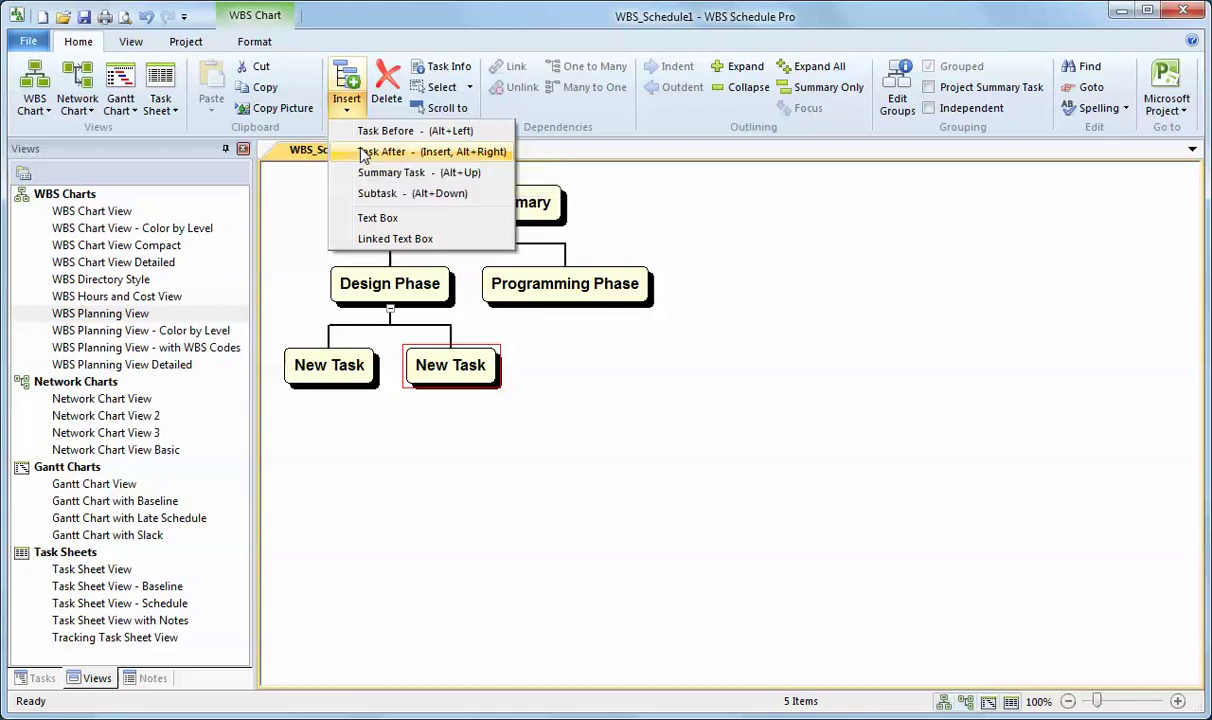
key("Escape")
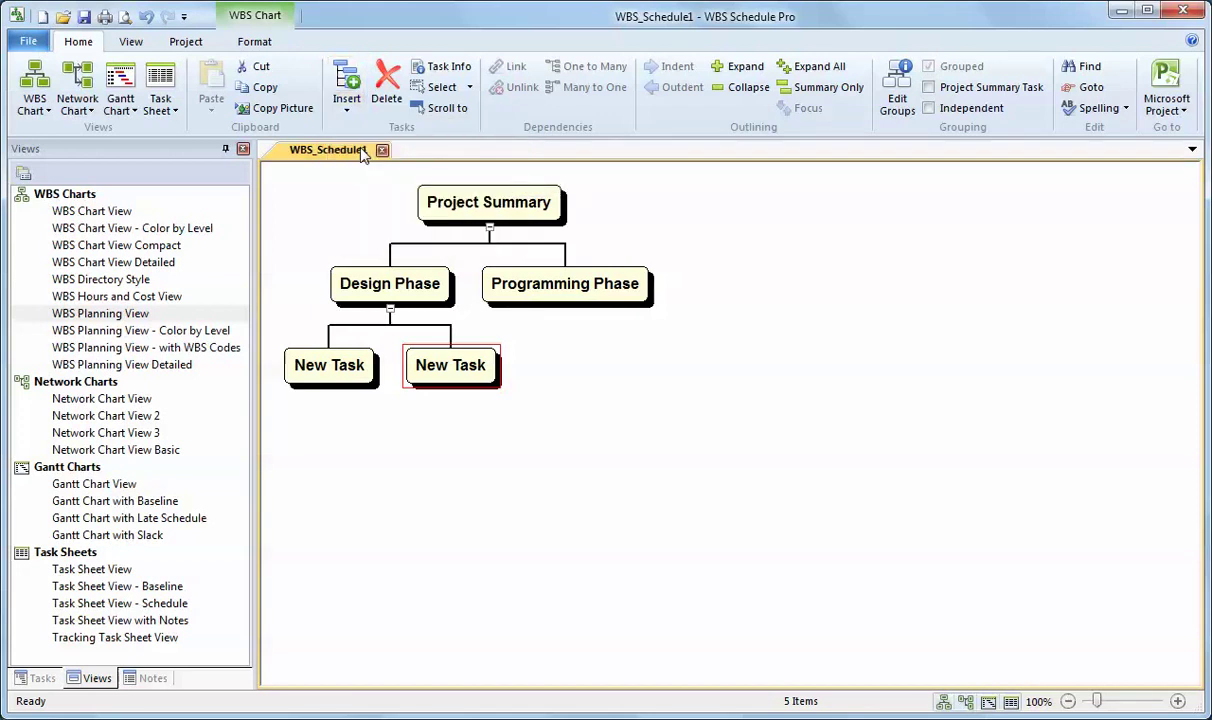
key("Insert")
key("ctrl+Insert")
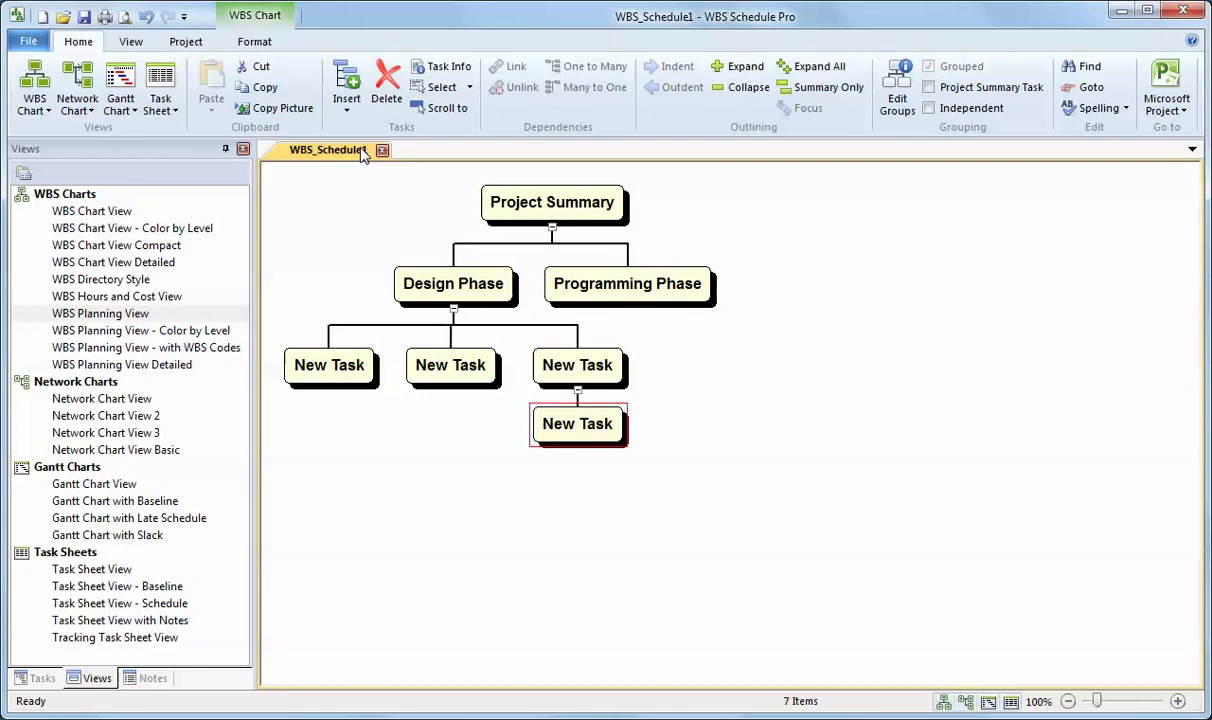
key("Insert")
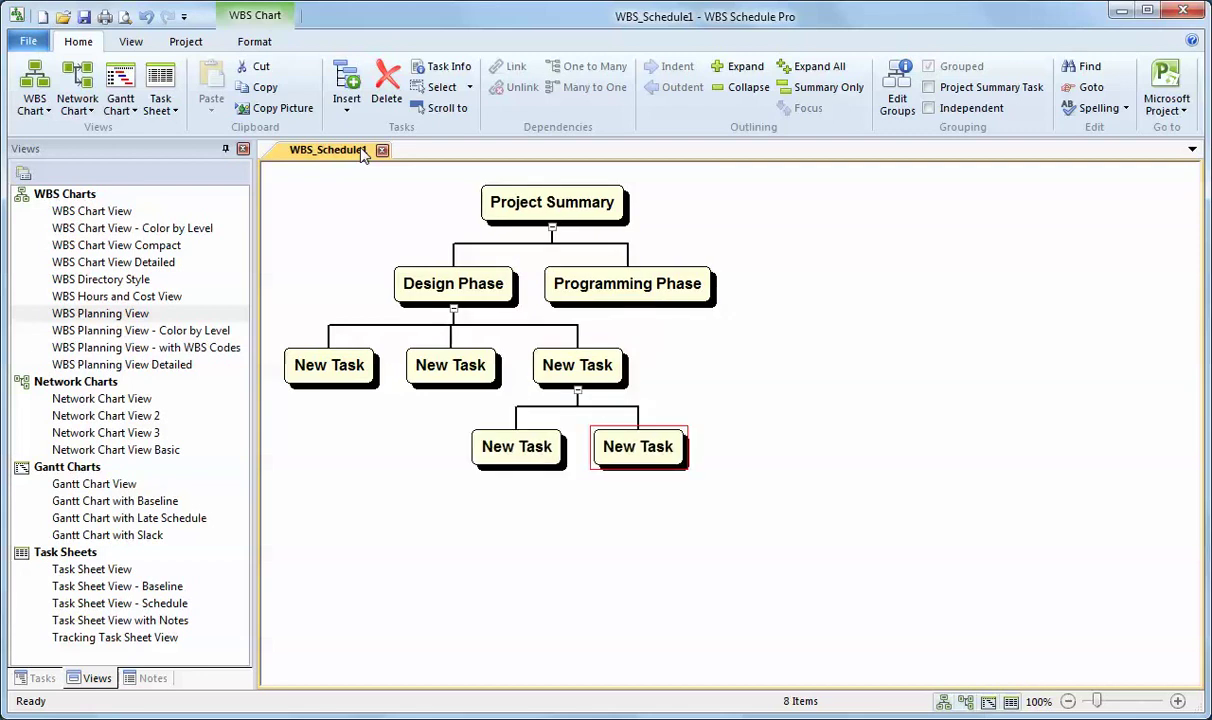
- Delete the third task under Design Phase together with its subtasks
left_click(587, 367)
key("Delete")
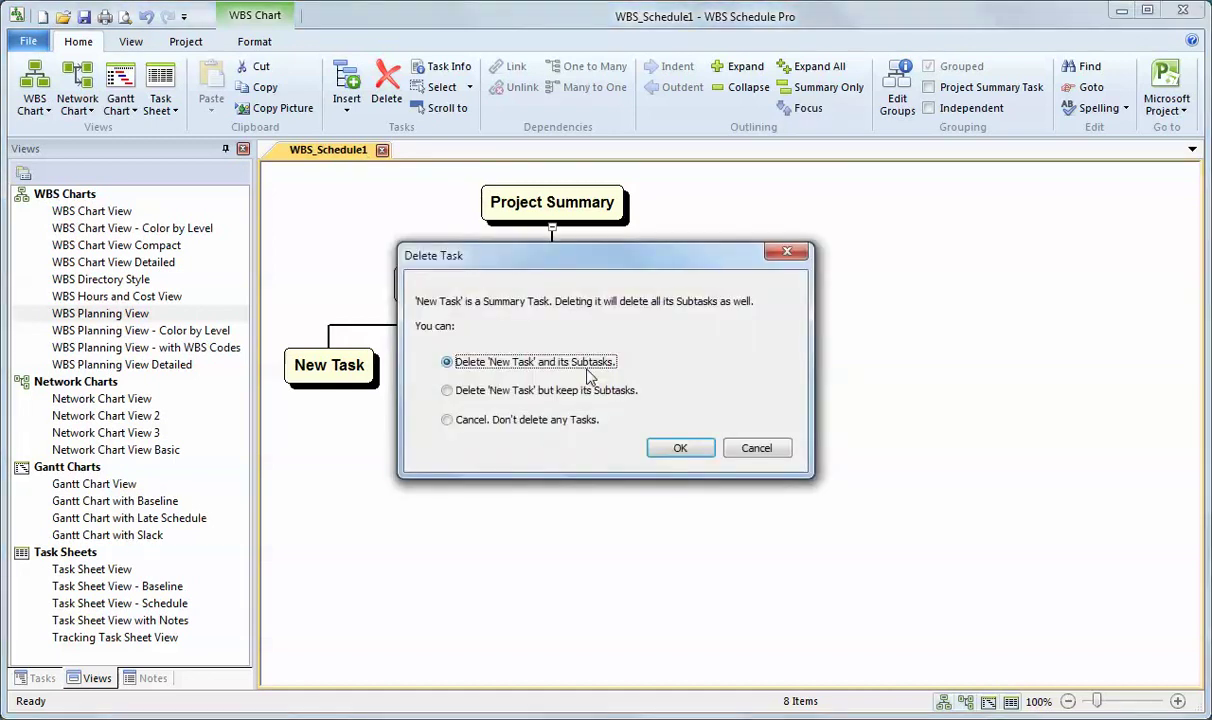
key("Return")
- Add two new subtasks side by side under Programming Phase
left_click(600, 290)
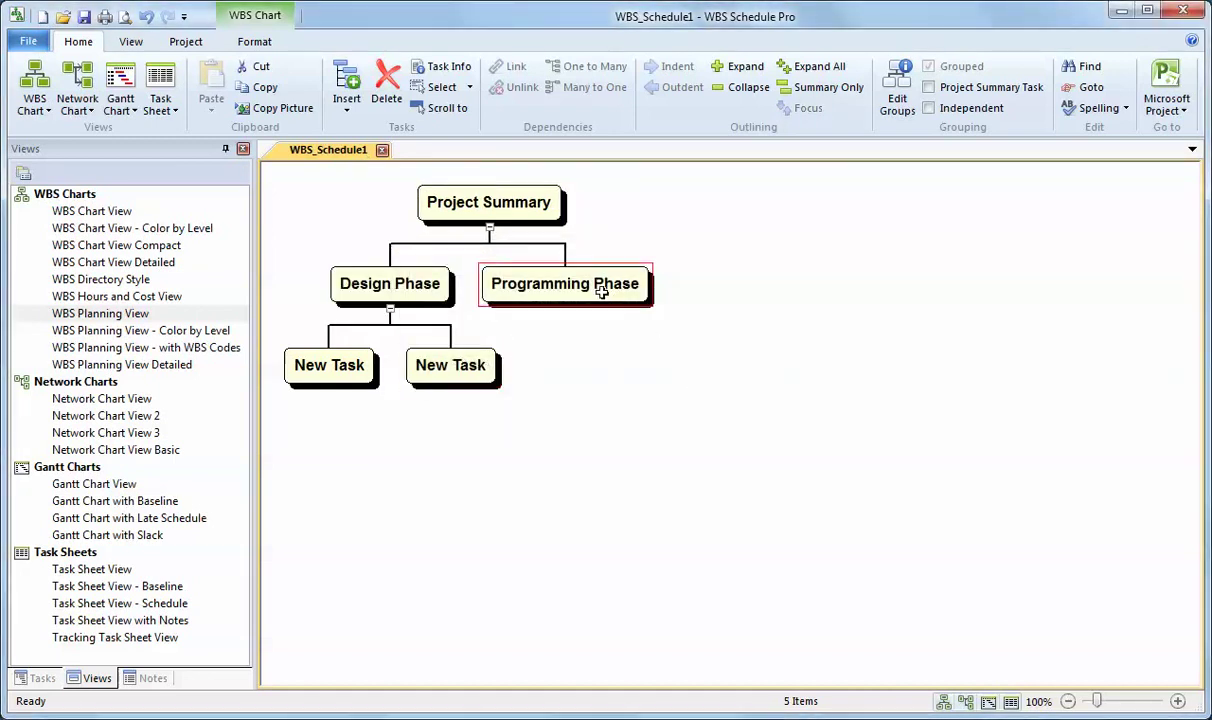
left_click(603, 291)
key("Return")
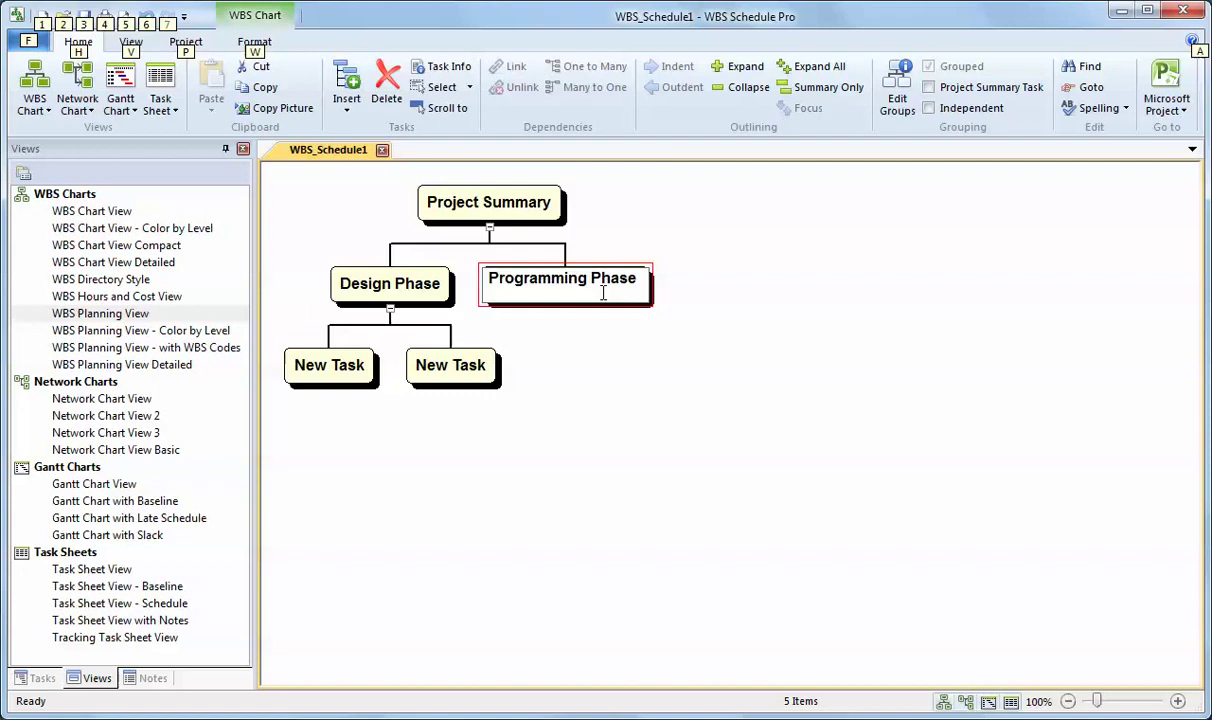
key("ctrl+Down")
key("ctrl+Right")
- Rename the first subtask under Design Phase as "Design Task 1"
key("Left")
key("Left")
key("Left")
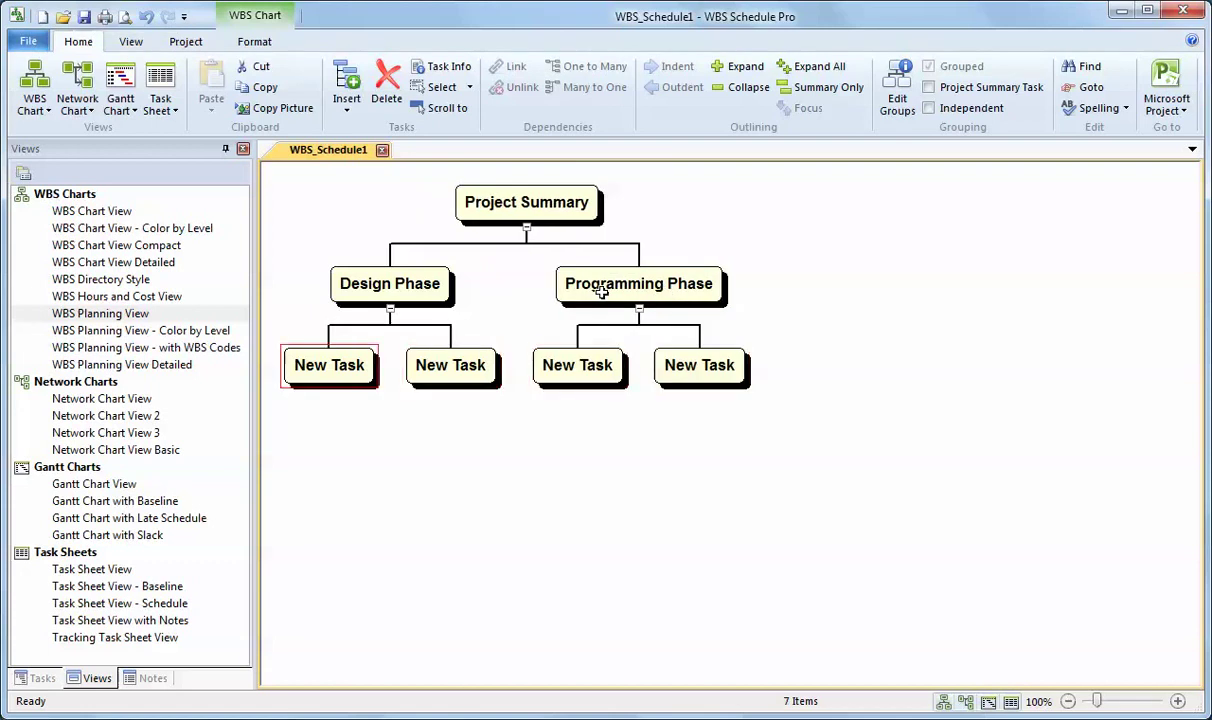
type("Desio")
key("BackSpace")
type("gn Task 1")
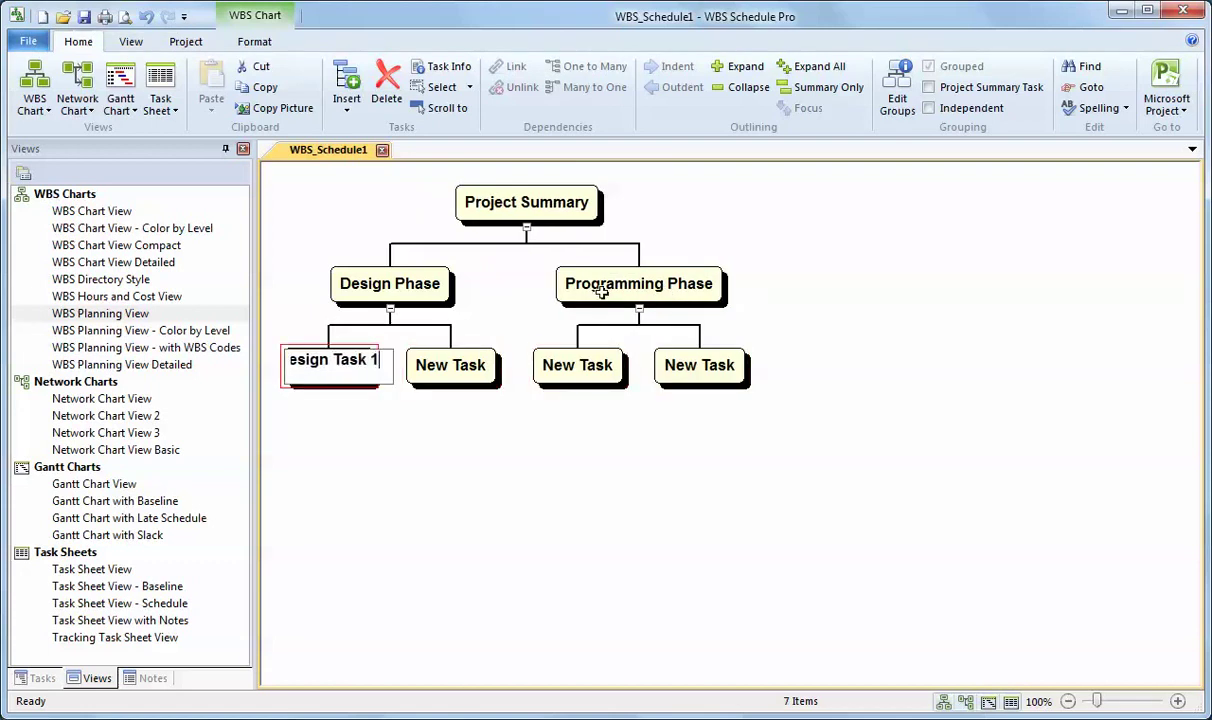
key("Return")
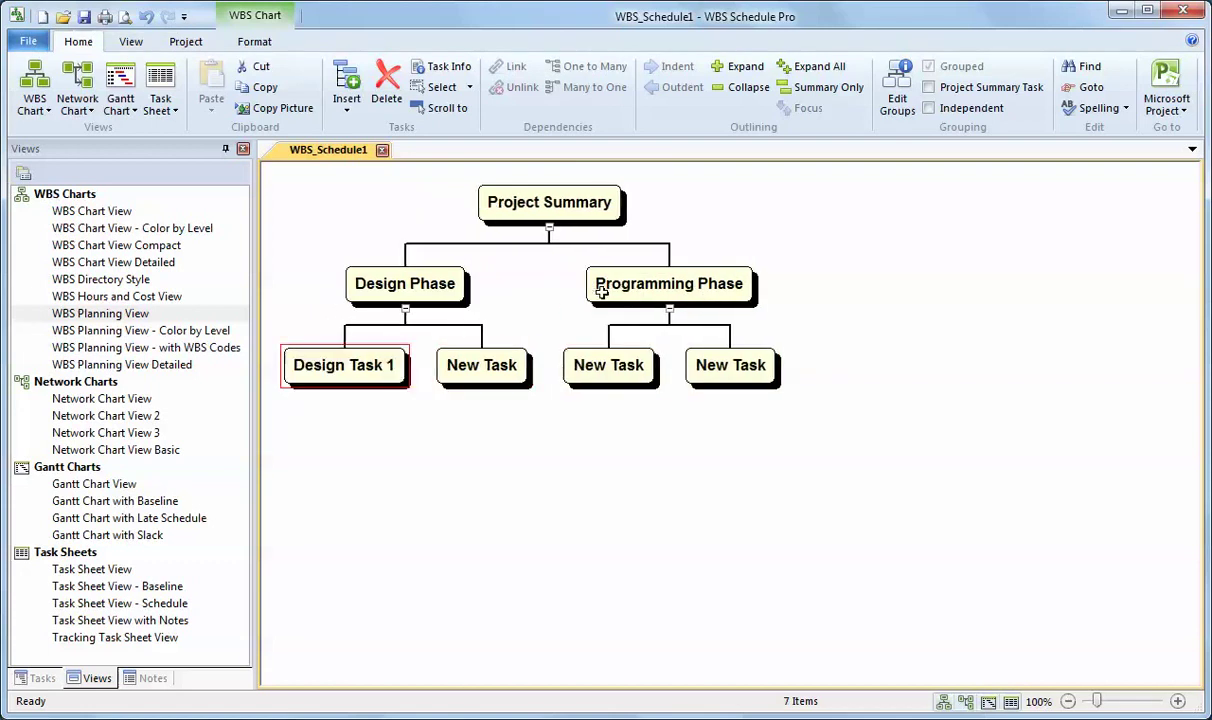
- Rename the second subtask under Design Phase as "Design Task 2"
key("Right")
type("Design Task 2")
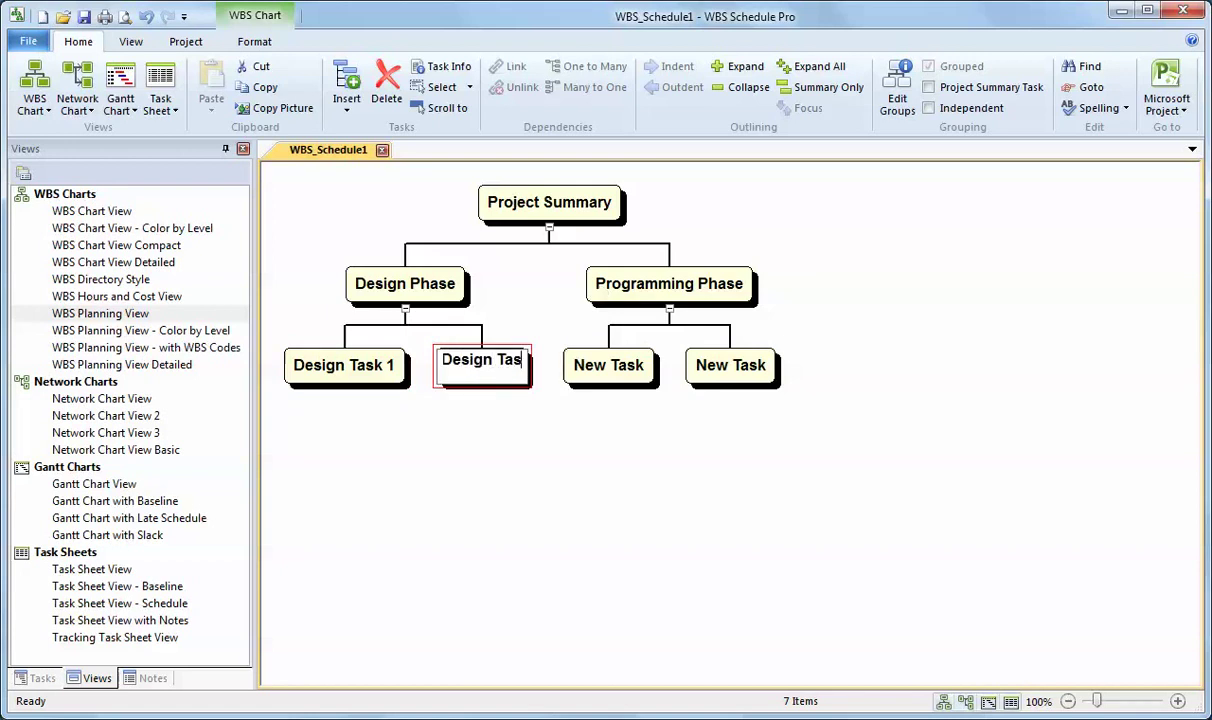
key("Return")
- Rename the first subtask under Programming Phase as "Programming Task 1"
key("Right")
type("Programming P")
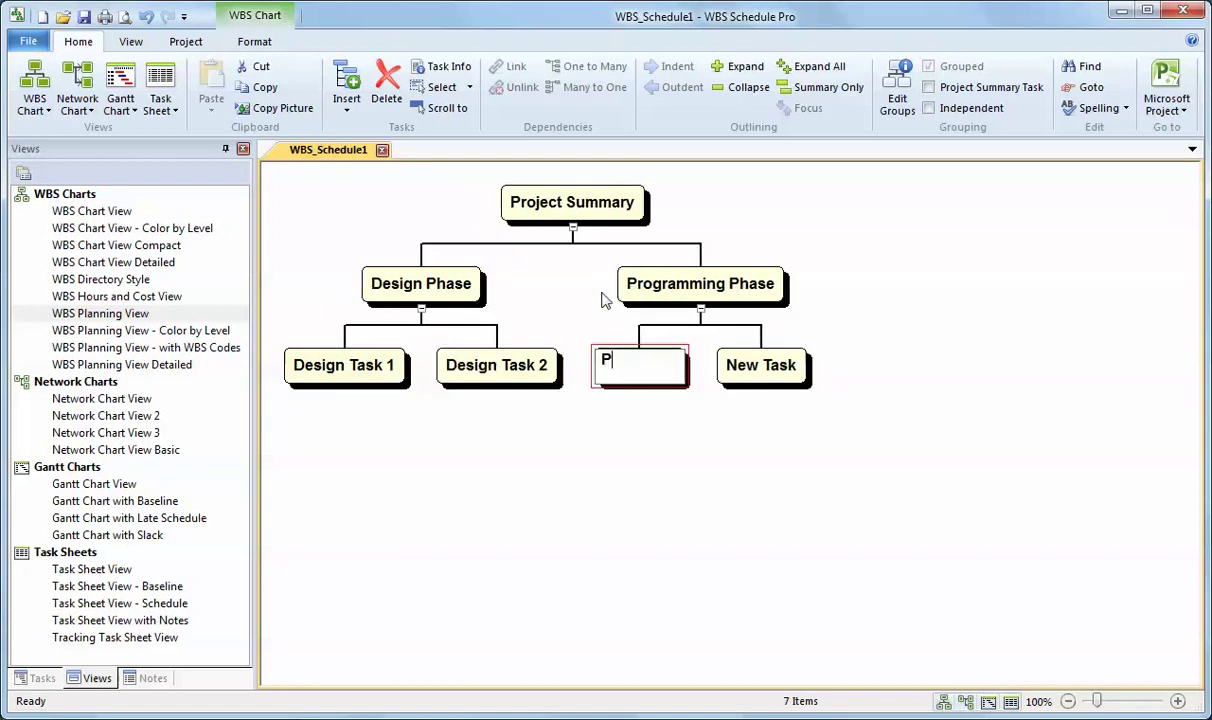
key("BackSpace")
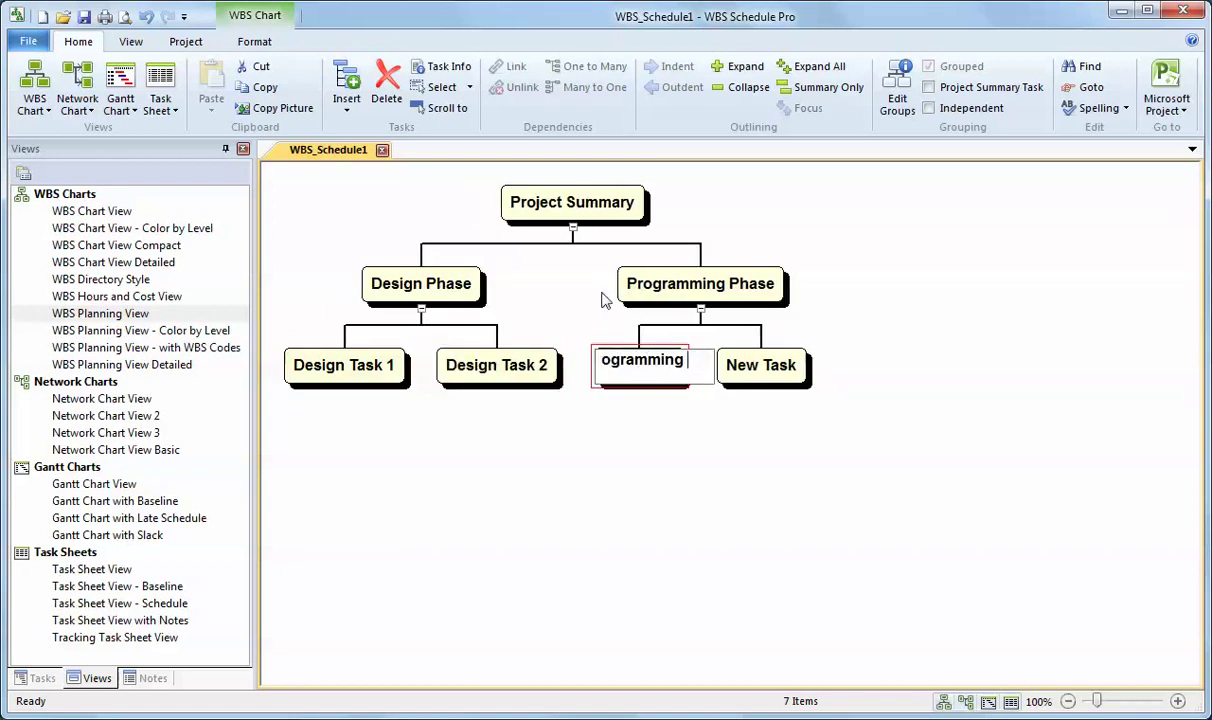
type("Task 1")
key("Return")
- Rename the second subtask under Programming Phase as "Programming Task 2"
key("Right")
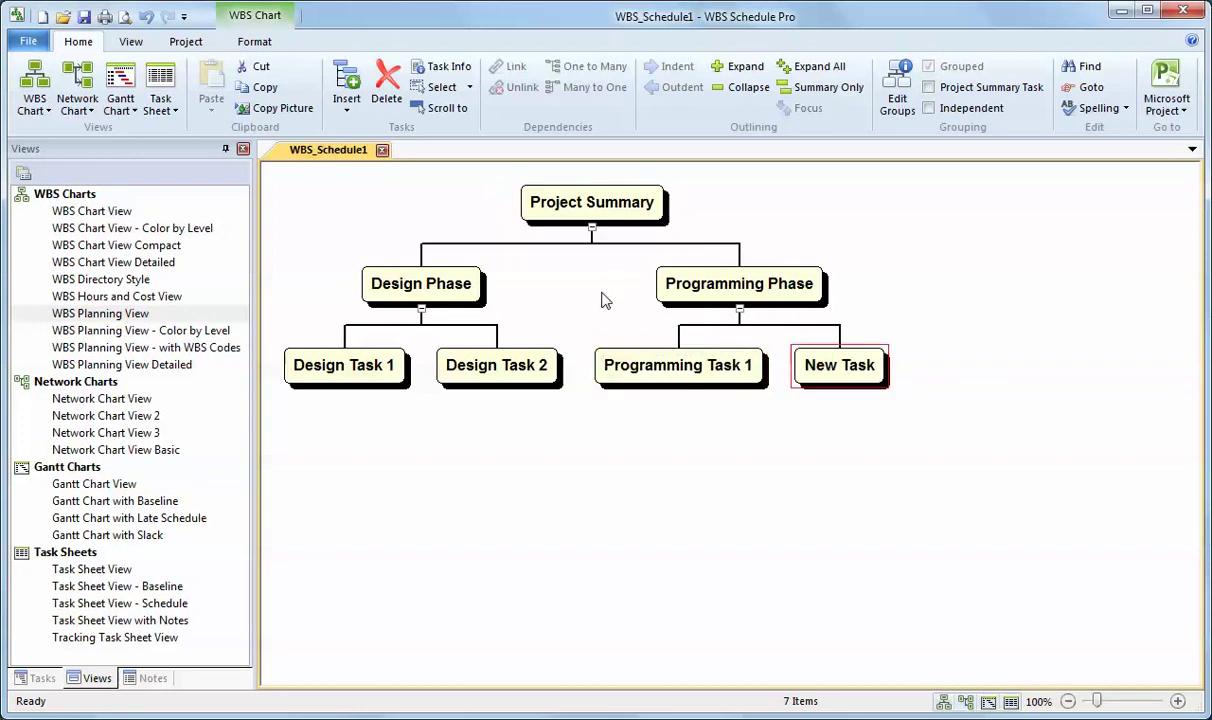
type("Progfa")
key("BackSpace")
key("BackSpace")
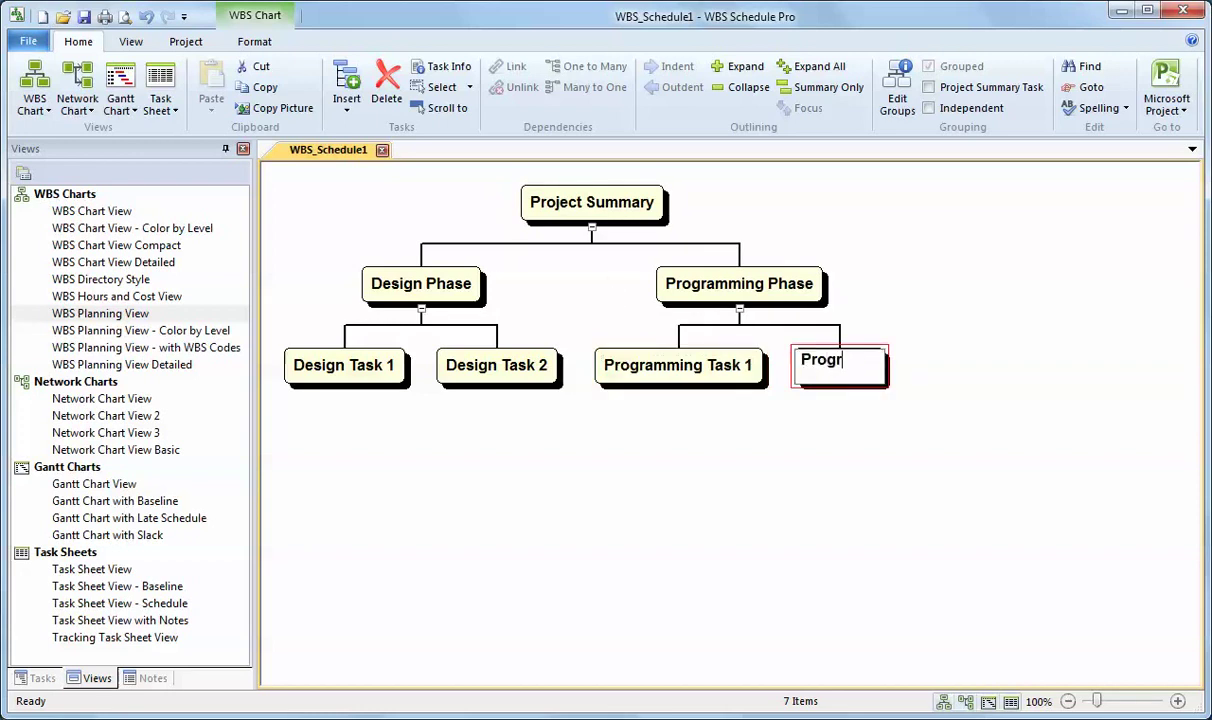
type("ramming P")
key("BackSpace")
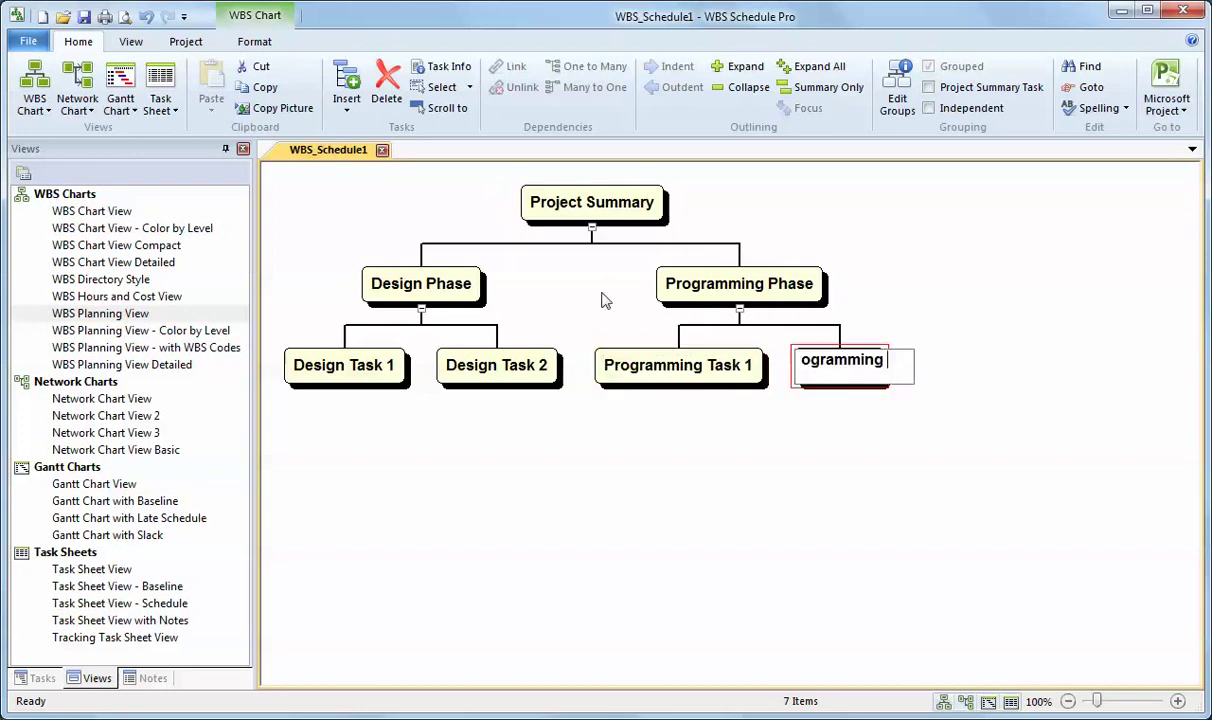
type("TAsk")
key("BackSpace")
key("BackSpace")
key("BackSpace")
type("ask 2")
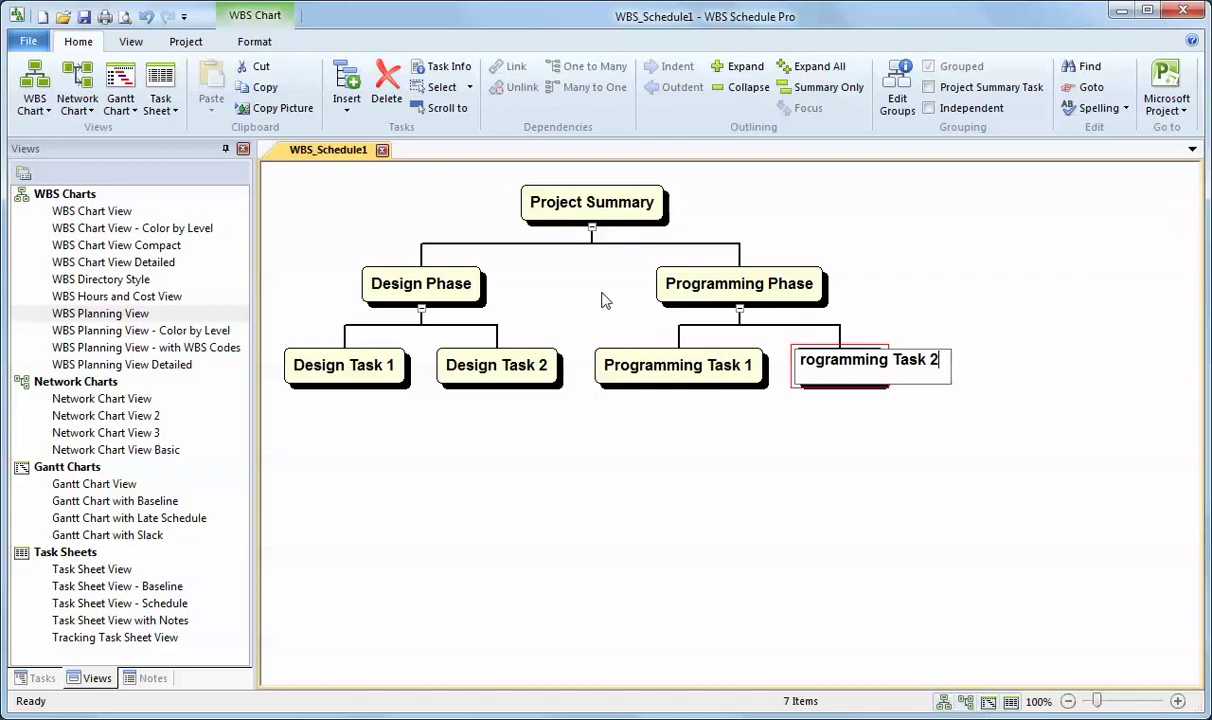
key("Return")
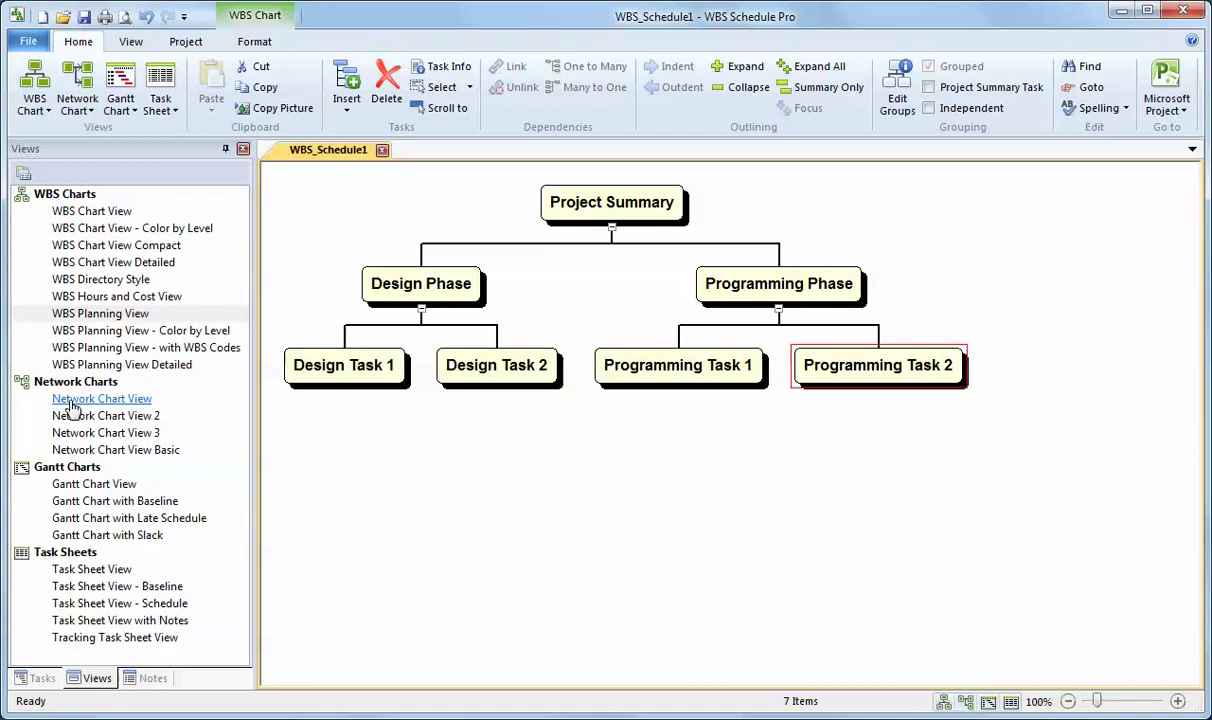
- Switch to the Network Chart View and link Design Task 1 to Design Task 2 as its successor
left_click(100, 399)
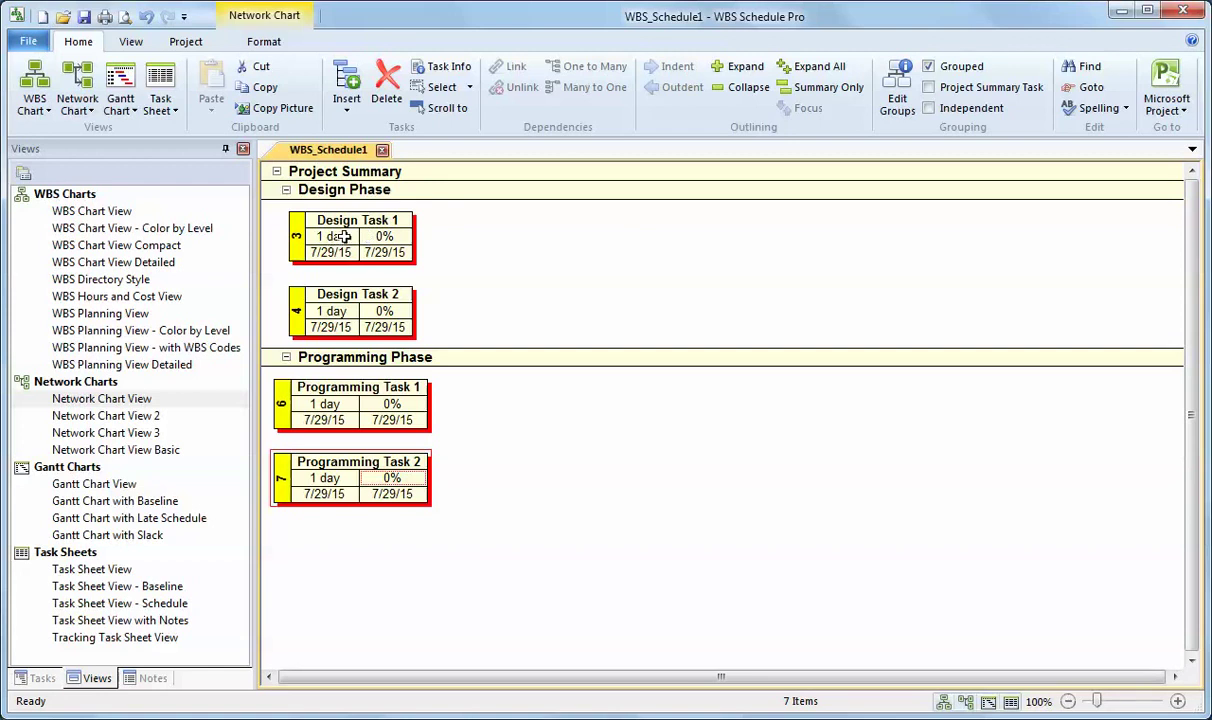
left_click_drag(331, 236, 333, 298)
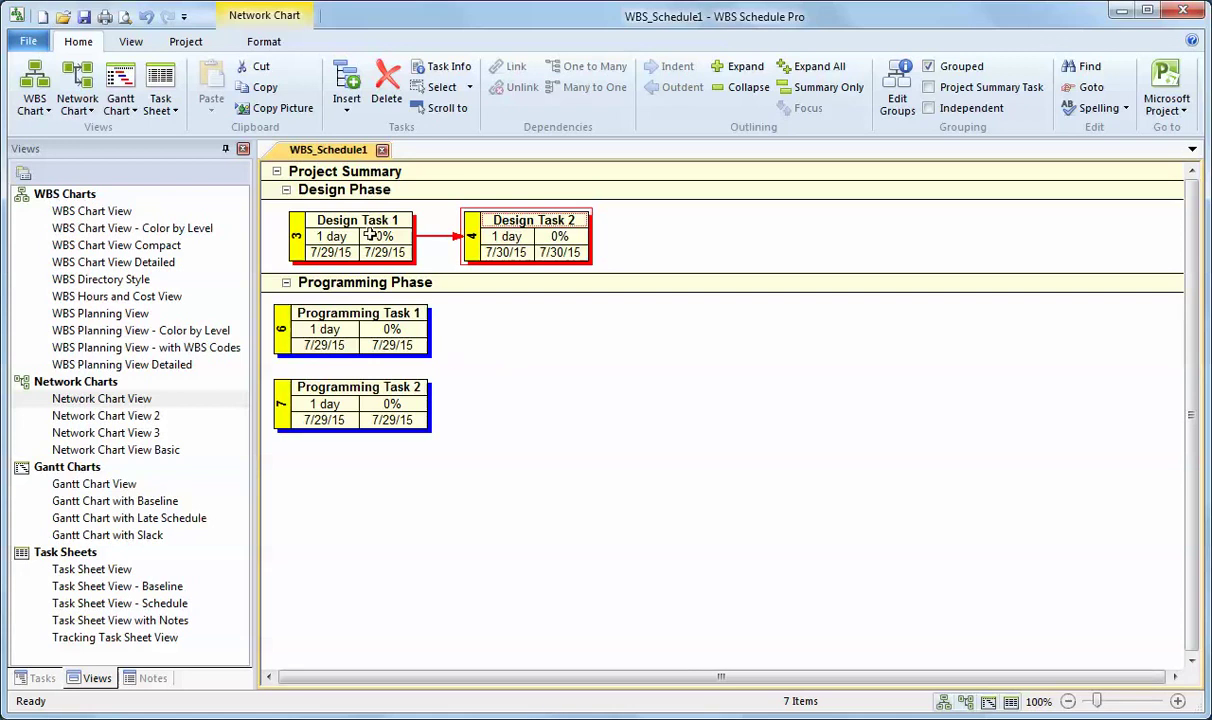
- Link Design Task 1 to Programming Task 1 and Design Task 2 to Programming Task 2 as successors
left_click(362, 236)
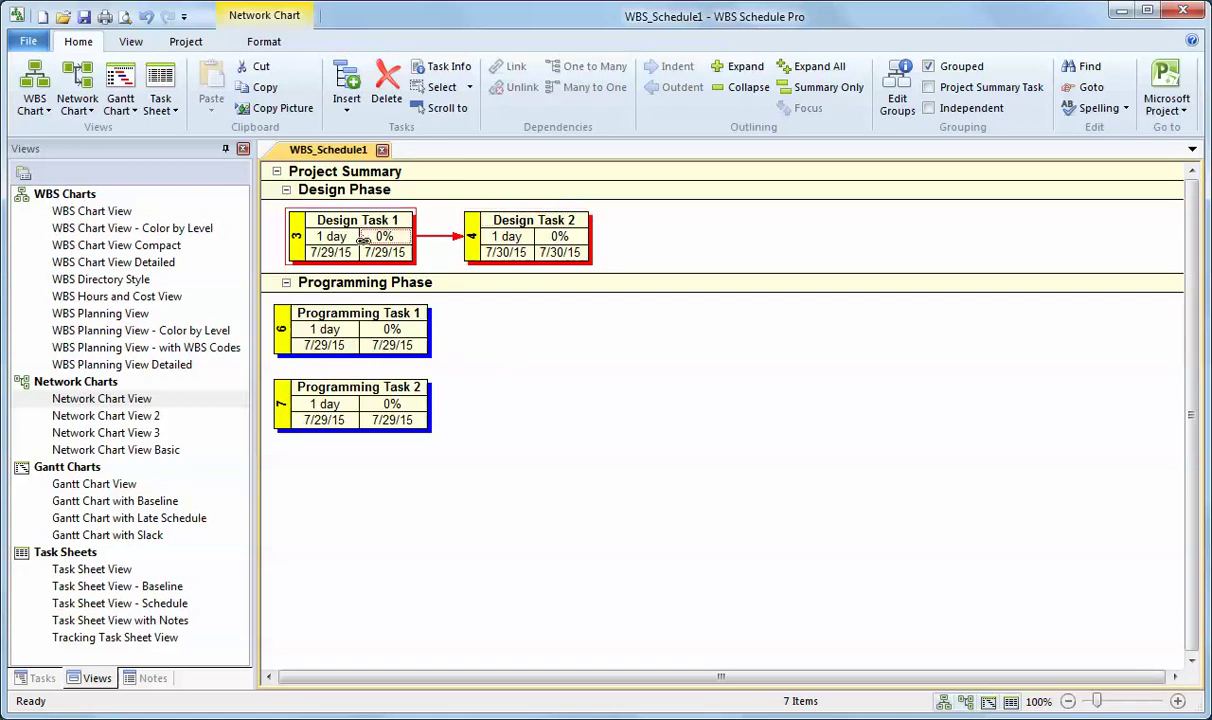
left_click_drag(362, 236, 354, 328)
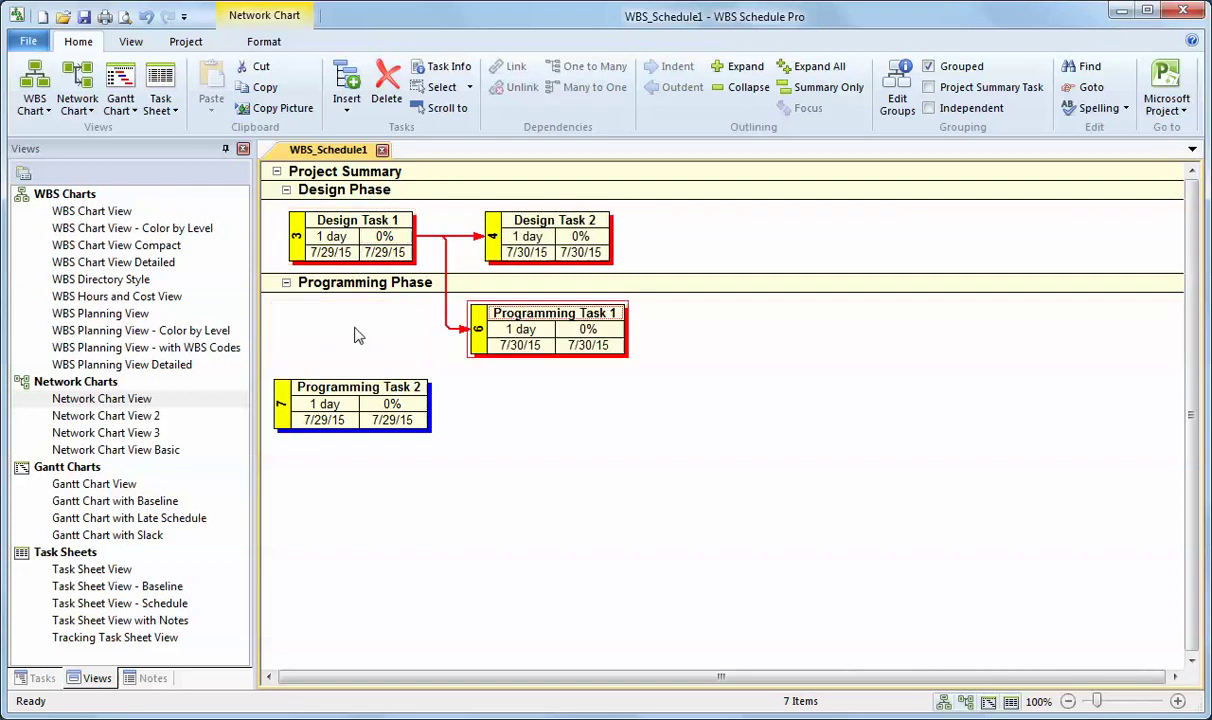
left_click(527, 228)
left_click_drag(369, 416, 366, 418)
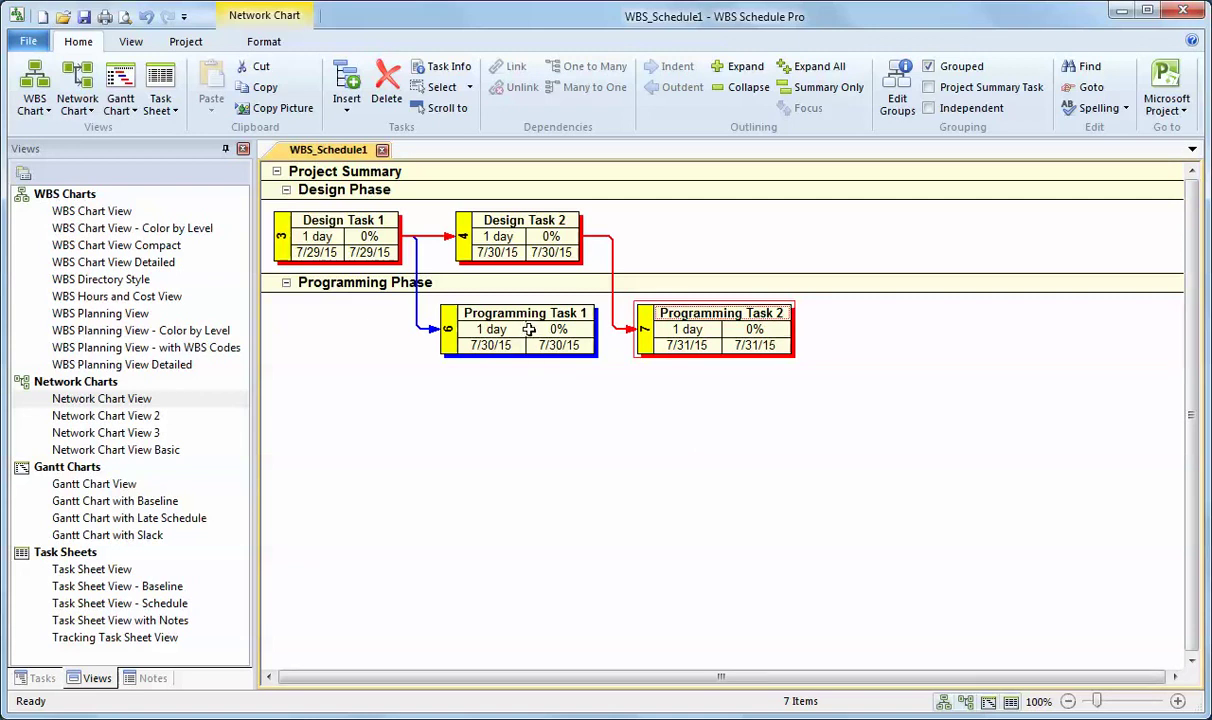
- Create a new task in the network chart as a linked successor of Programming Task 1
left_click_drag(516, 332, 733, 441)
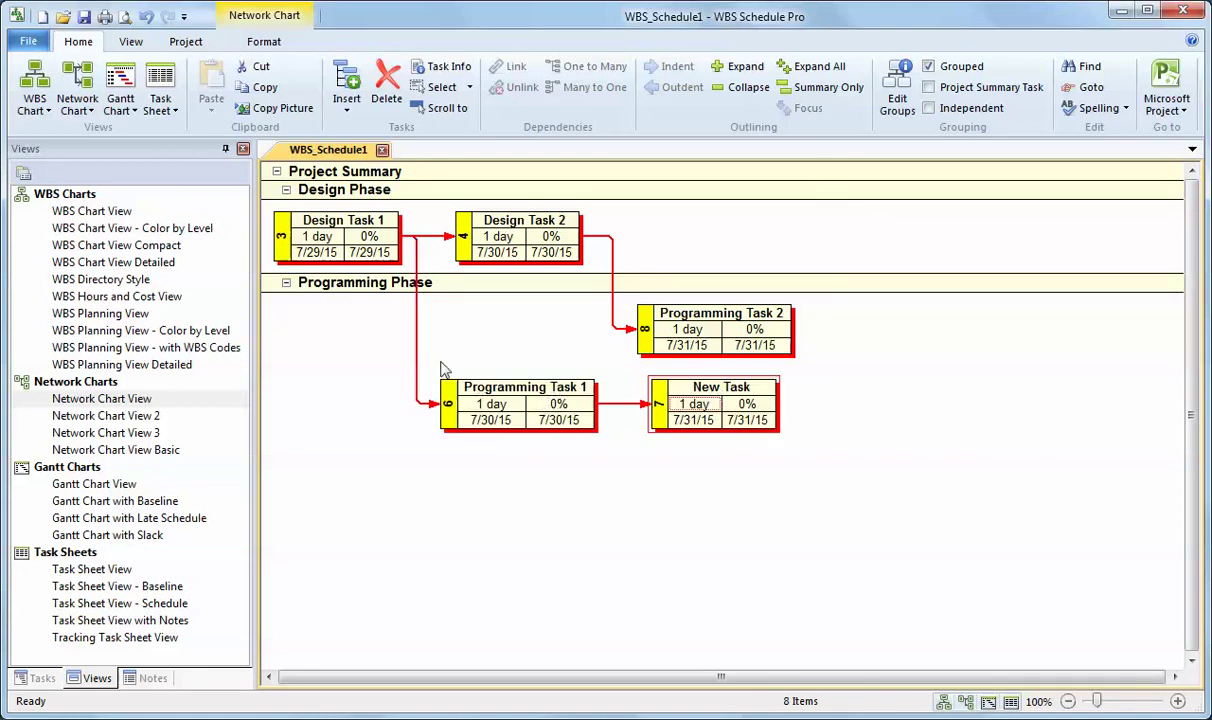
- Set the duration of Design Task 1 to 2 days and of Design Task 2 to 3 days
left_click(316, 237)
type("2")
key("Return")
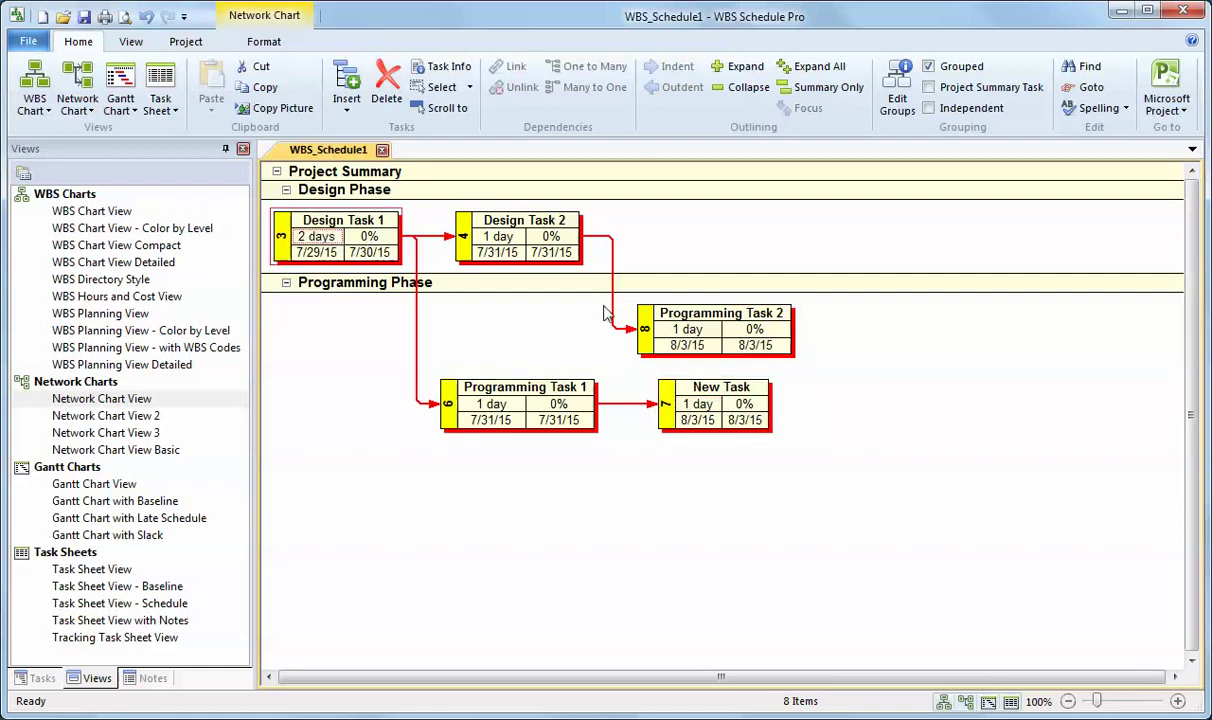
left_click(494, 241)
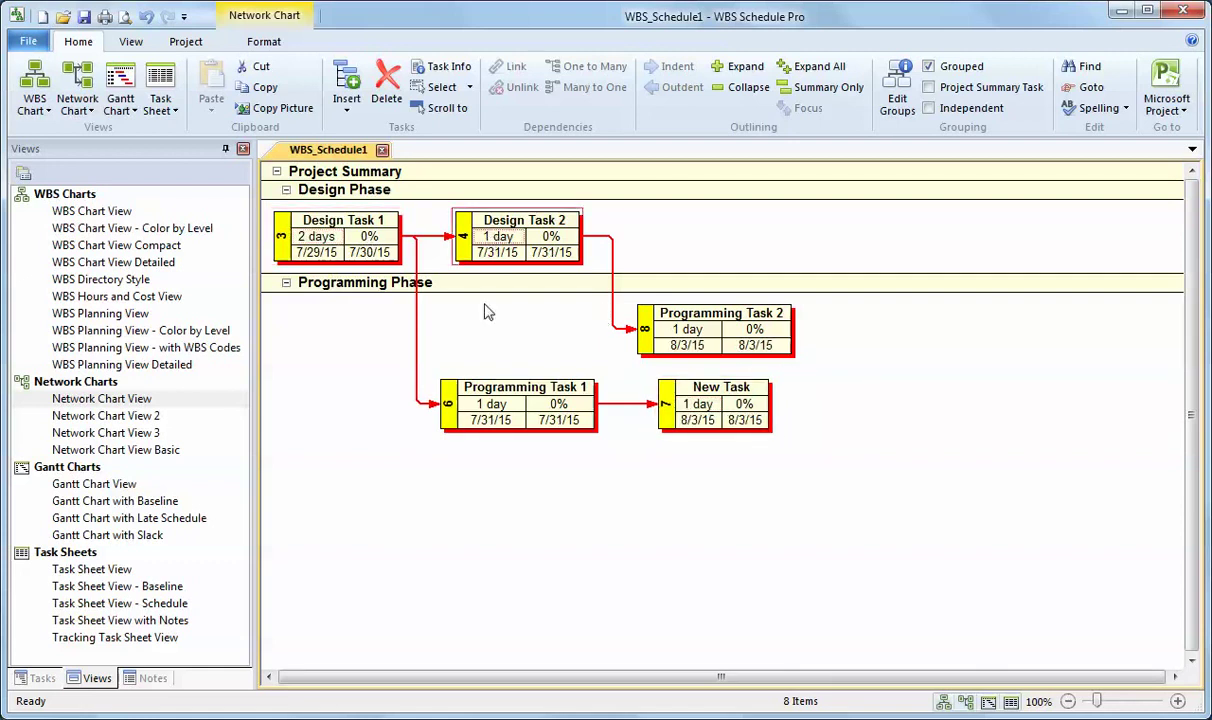
type("3")
key("Return")
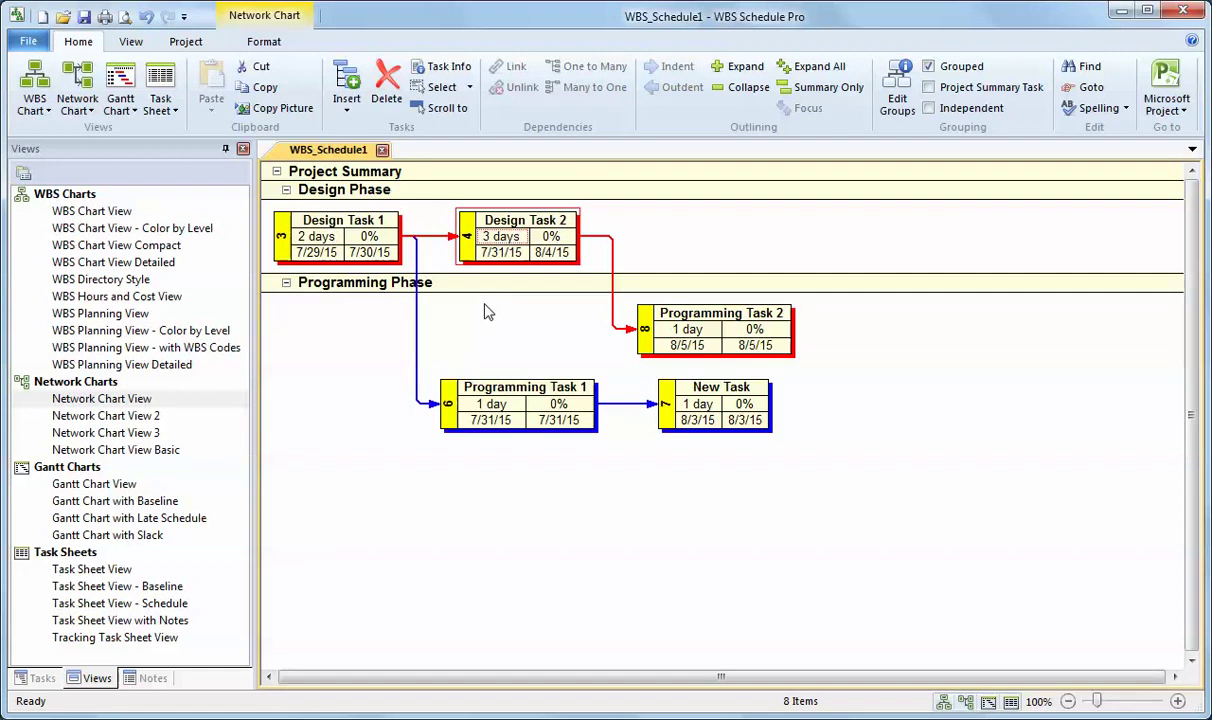
- Set the duration of Programming Task 1 to 4 days
left_click(505, 404)
type("4")
key("Return")
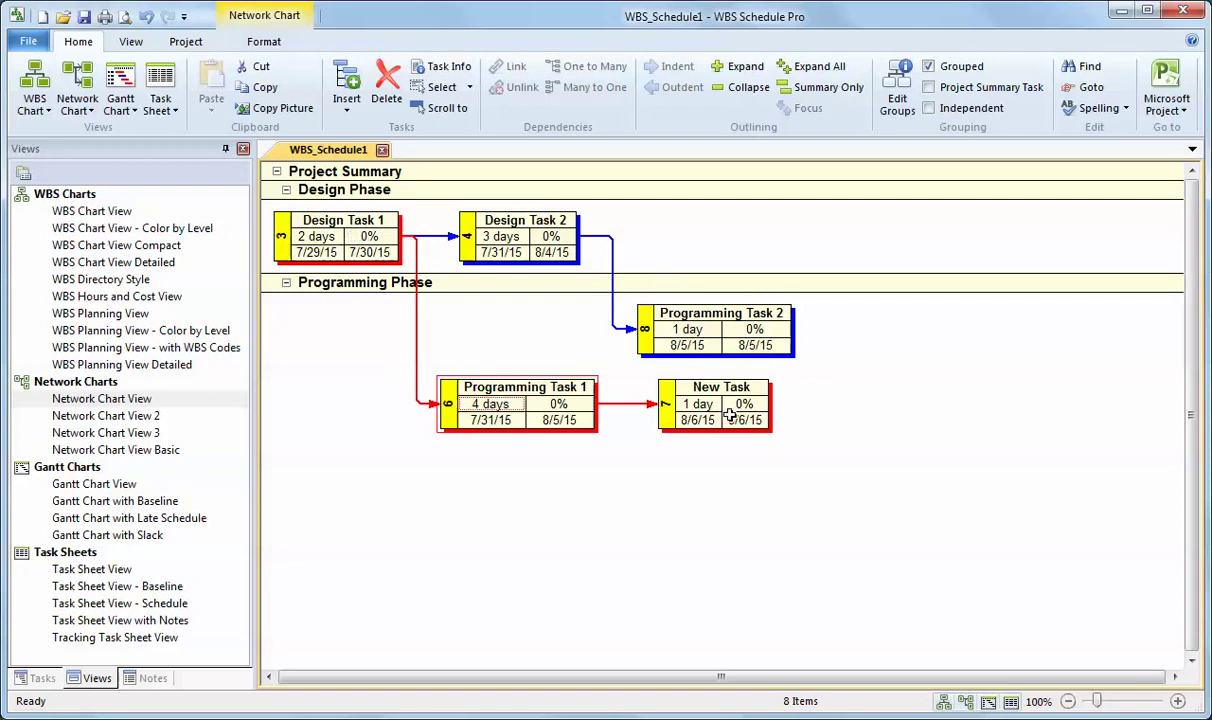
- Switch to the Gantt Chart View and add a task named "End" in the first empty row below Programming Task 2
left_click(101, 485)
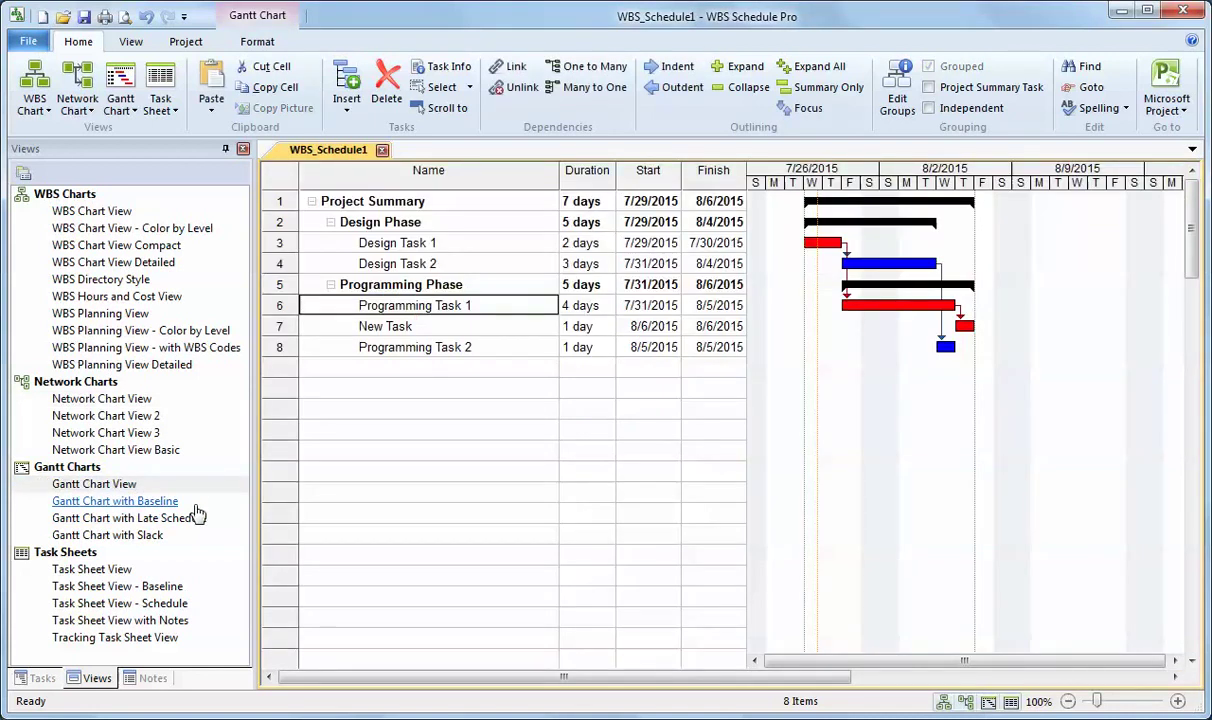
left_click(441, 368)
type("End")
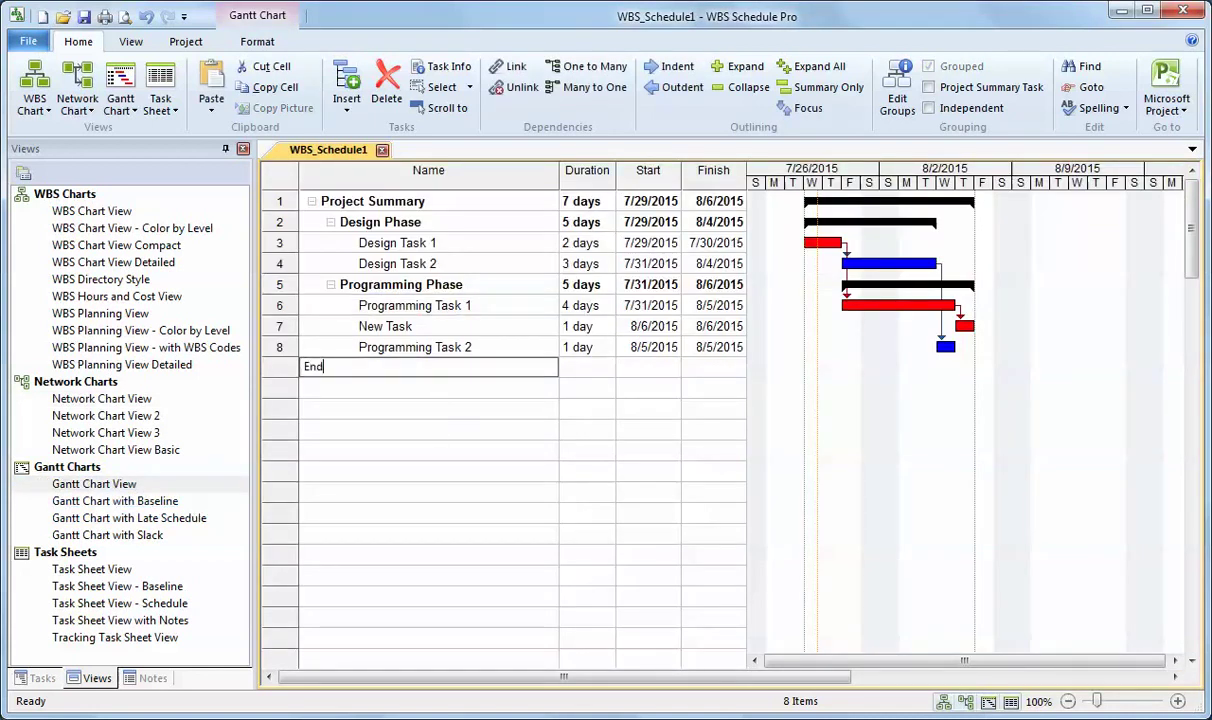
key("Return")
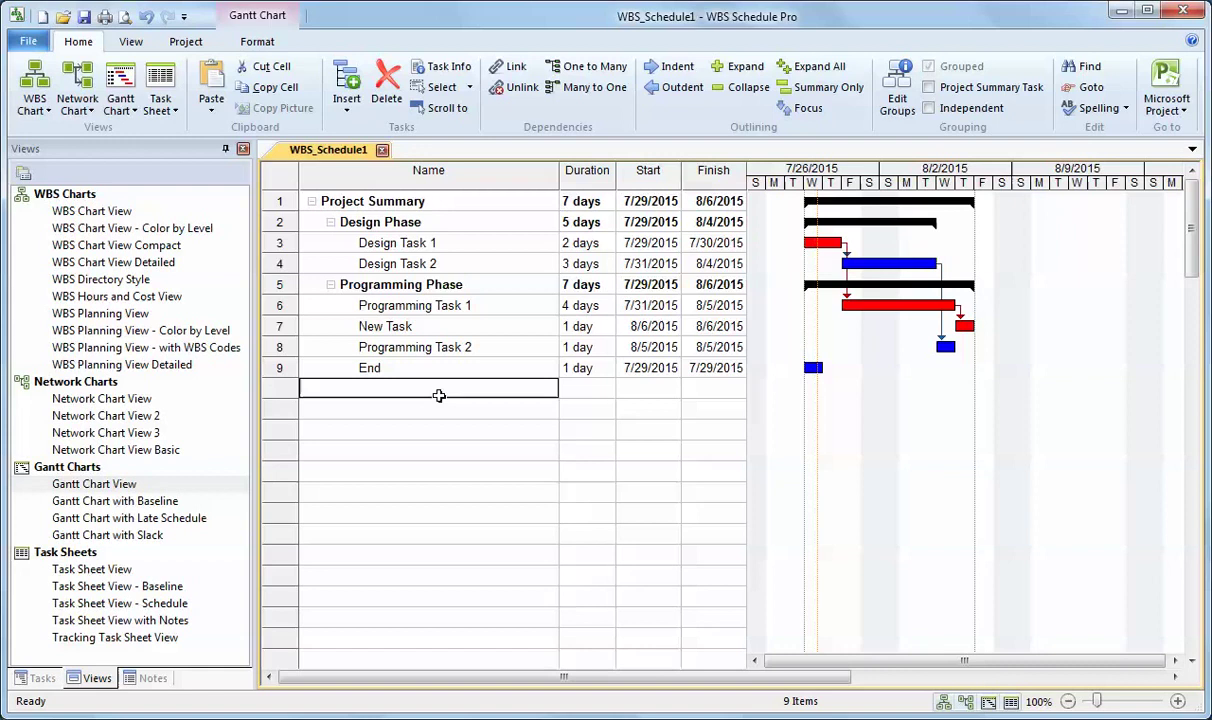
- Make the End task a milestone by setting its duration to 0 days
left_click(589, 368)
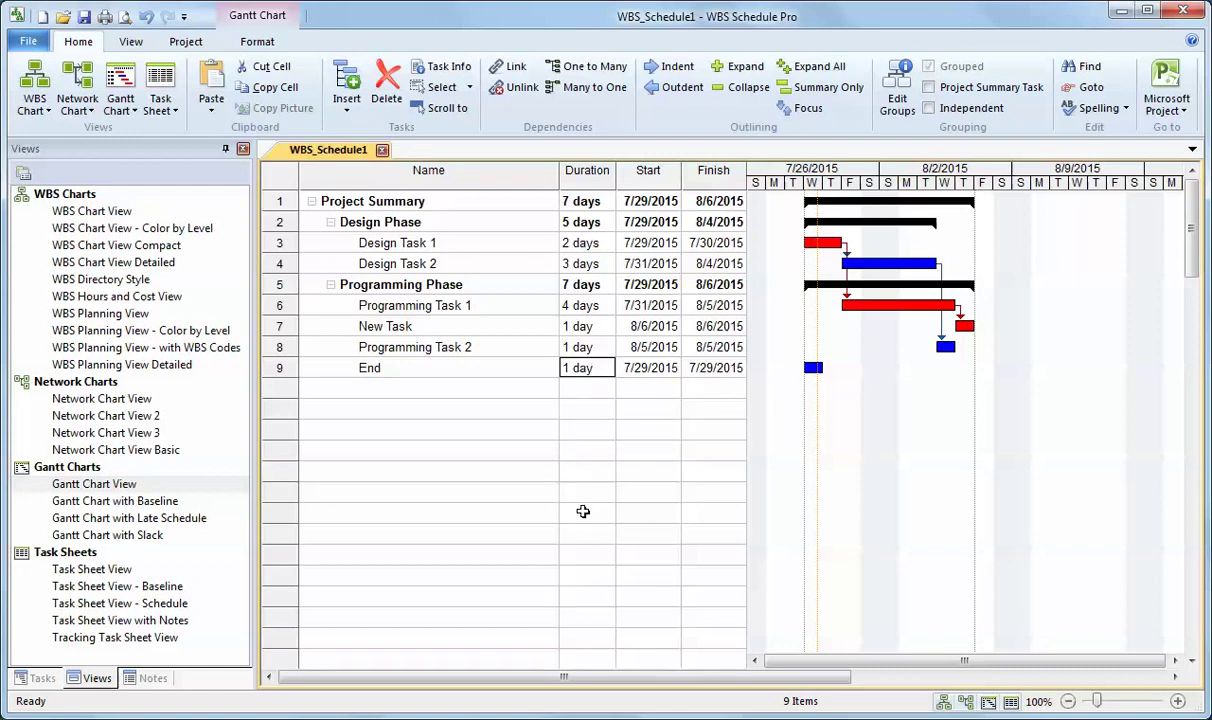
type("0")
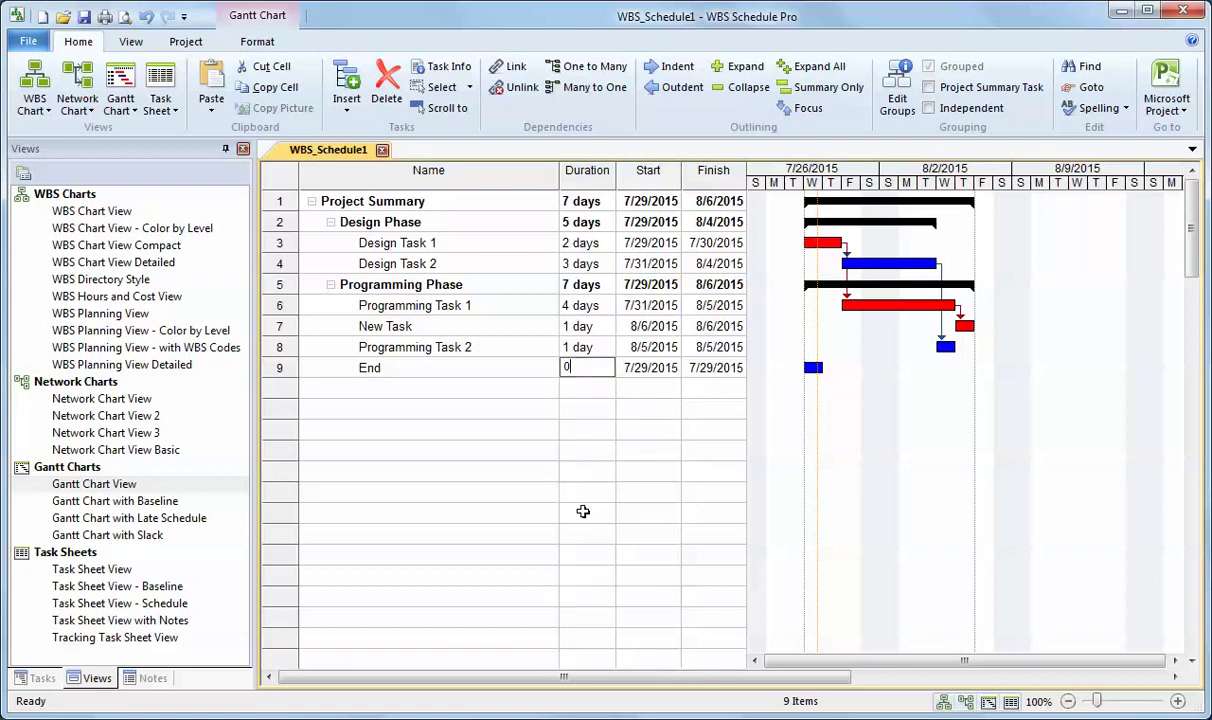
left_click(443, 395)
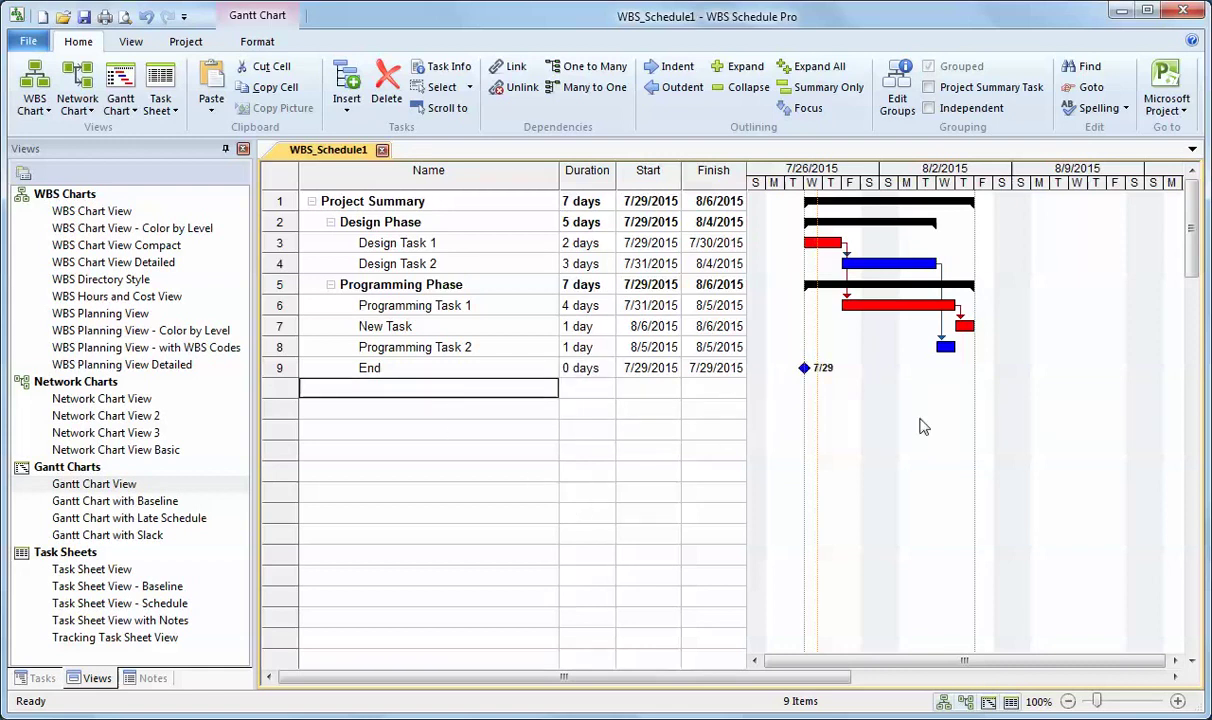
- Link Programming Task 2 and New Task to the End milestone as its predecessors in the Gantt chart
left_click_drag(945, 348, 931, 371)
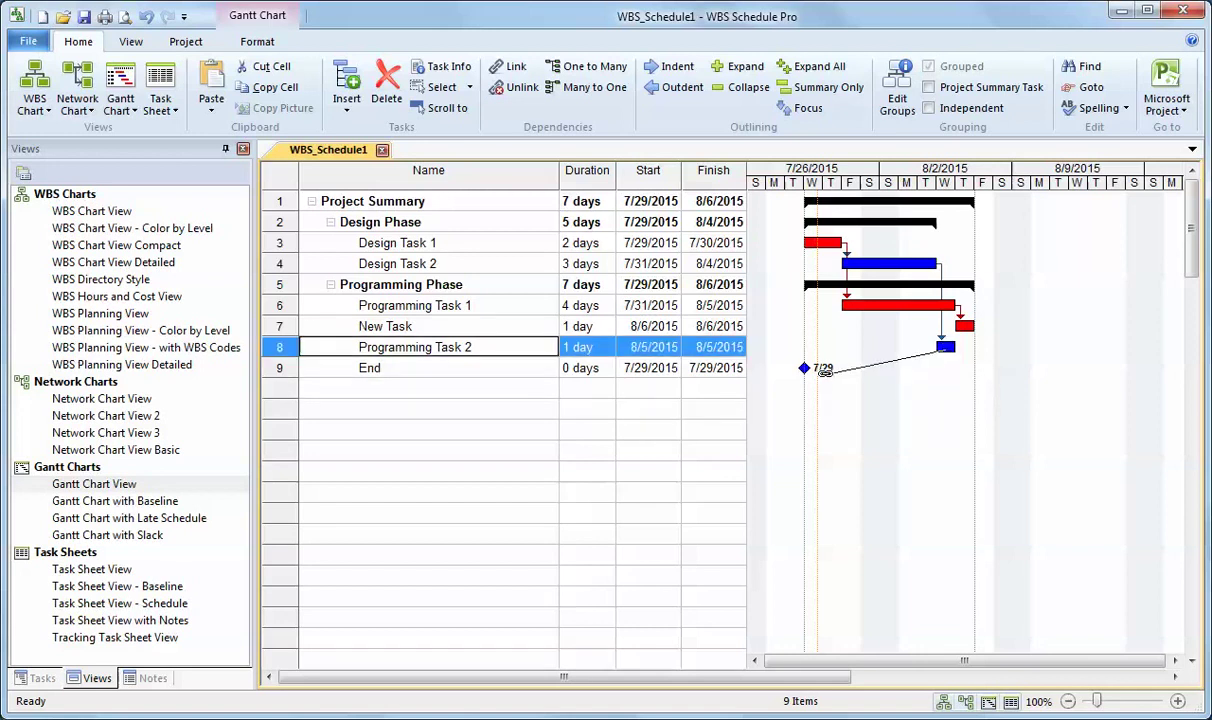
left_click_drag(825, 371, 806, 366)
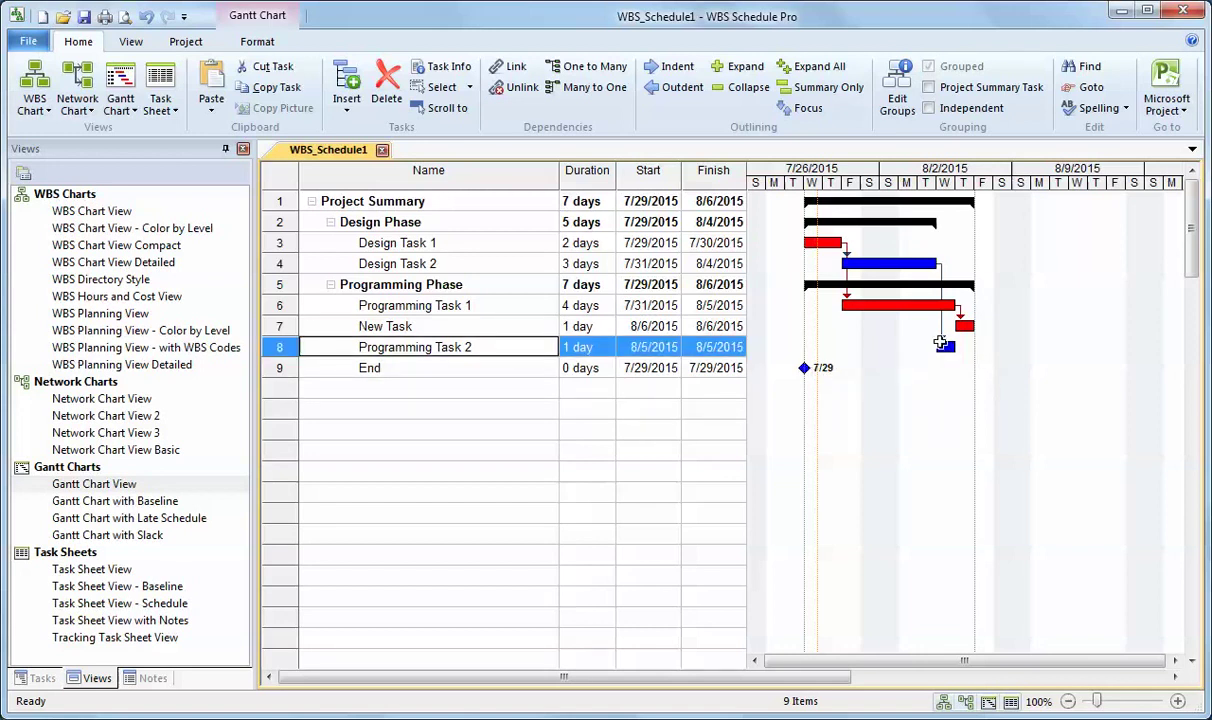
left_click_drag(945, 346, 803, 370)
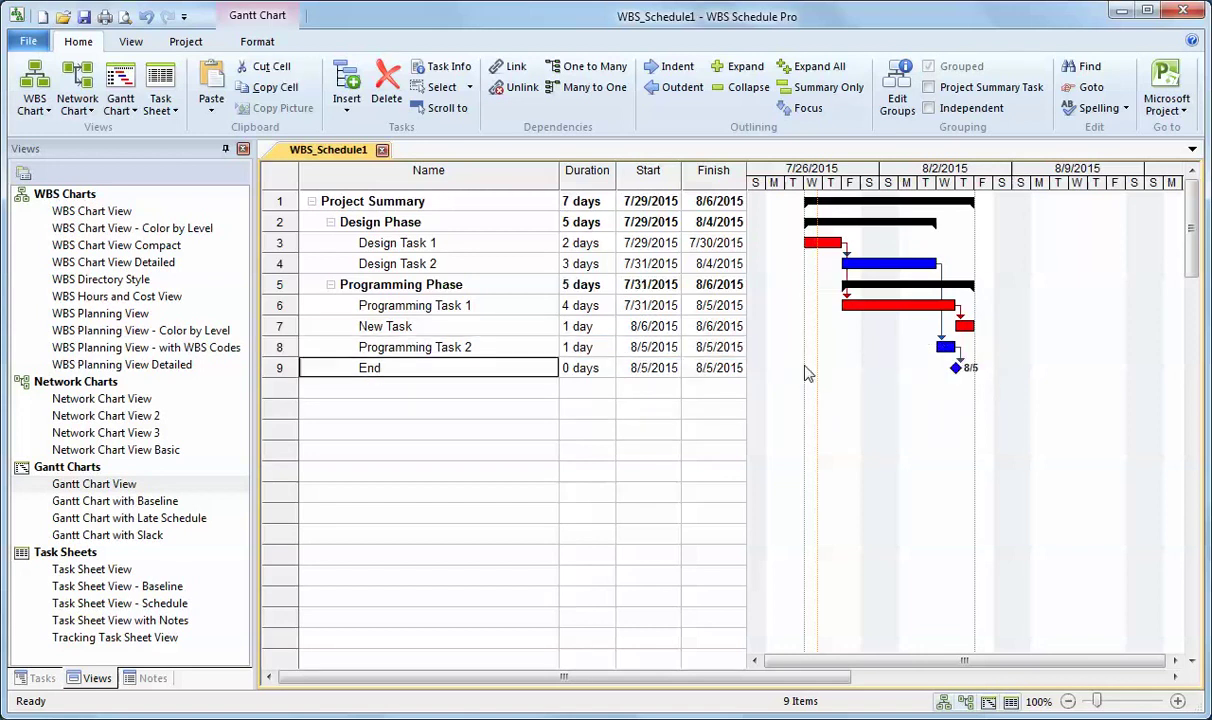
left_click(965, 325)
left_click_drag(966, 325, 958, 370)
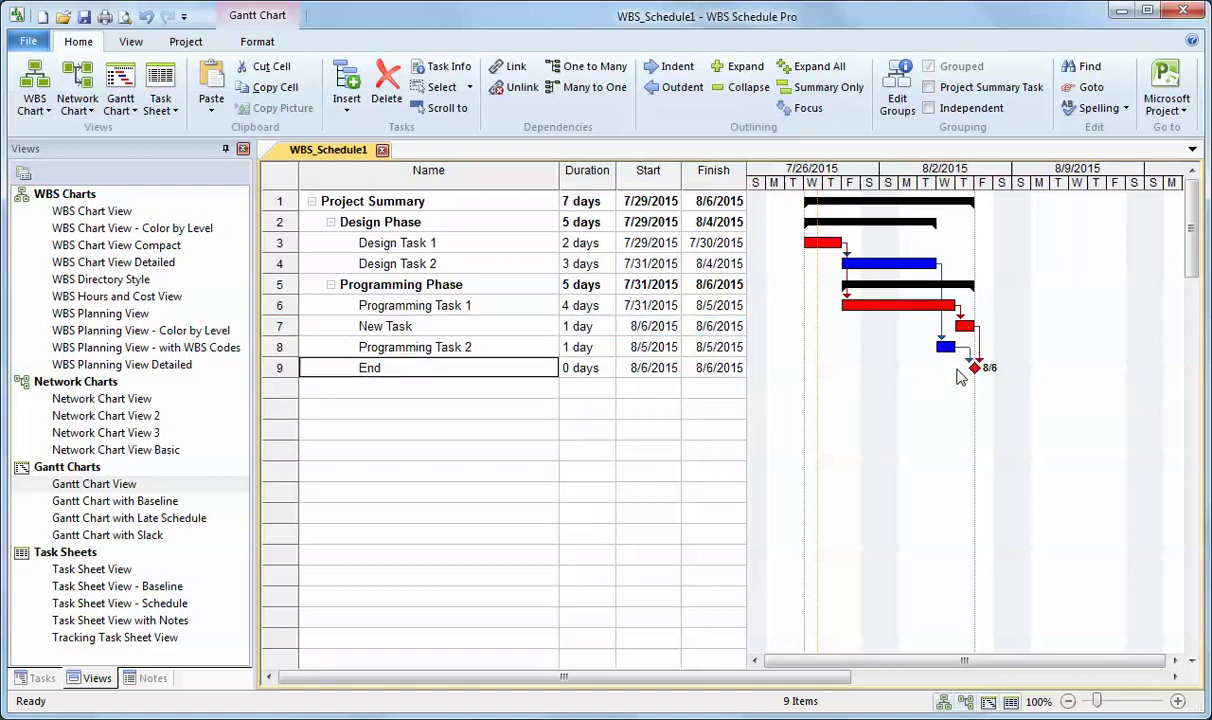
- Insert a task above Design Task 1 and name it "Start Milestone"
left_click(409, 243)
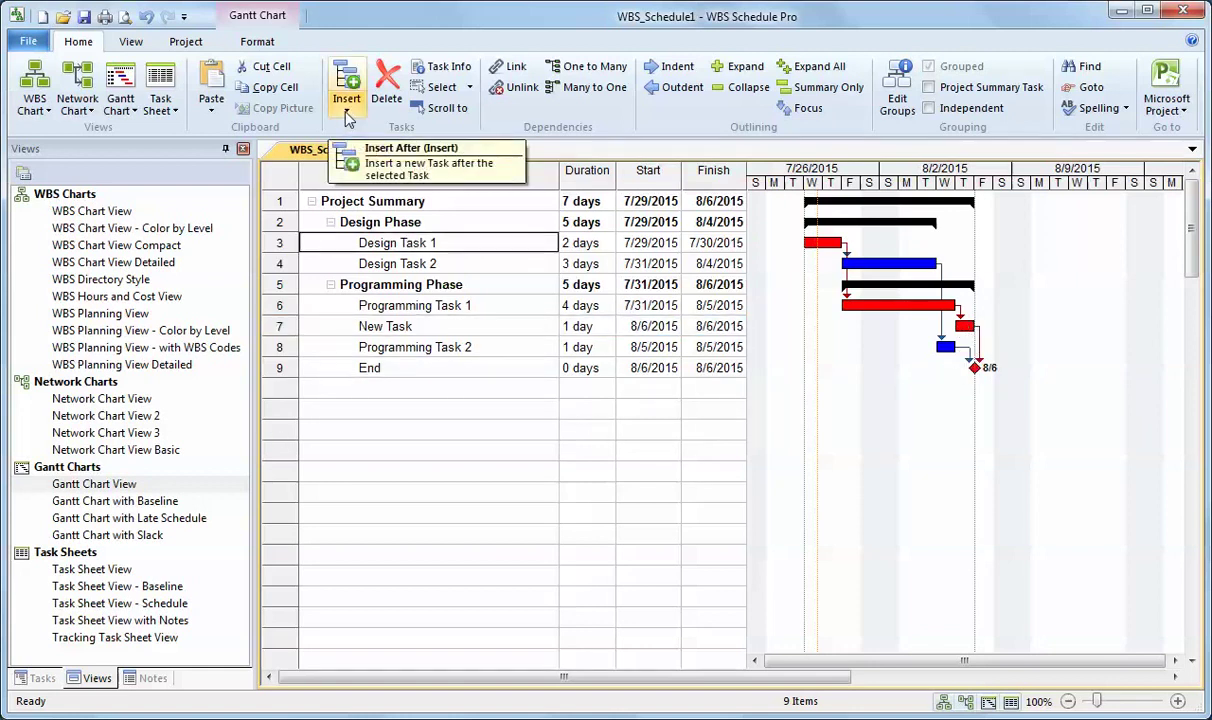
left_click(346, 109)
left_click(385, 130)
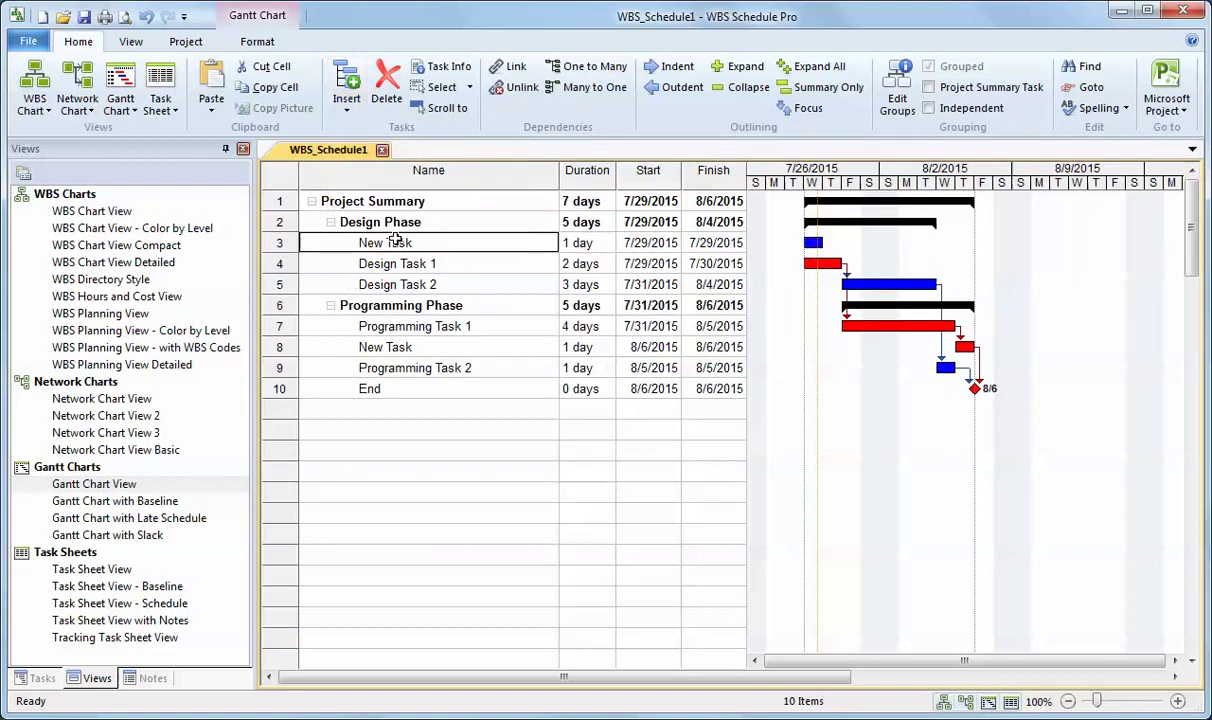
type("Start Mile")
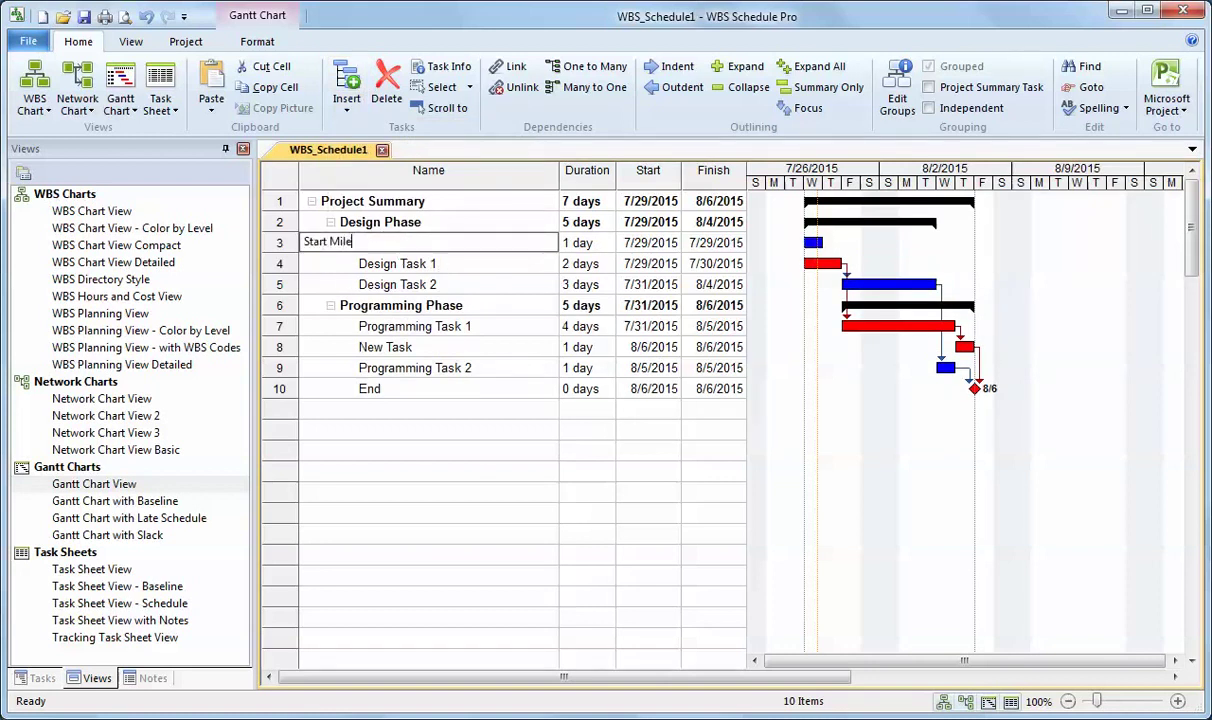
type("stone")
key("Return")
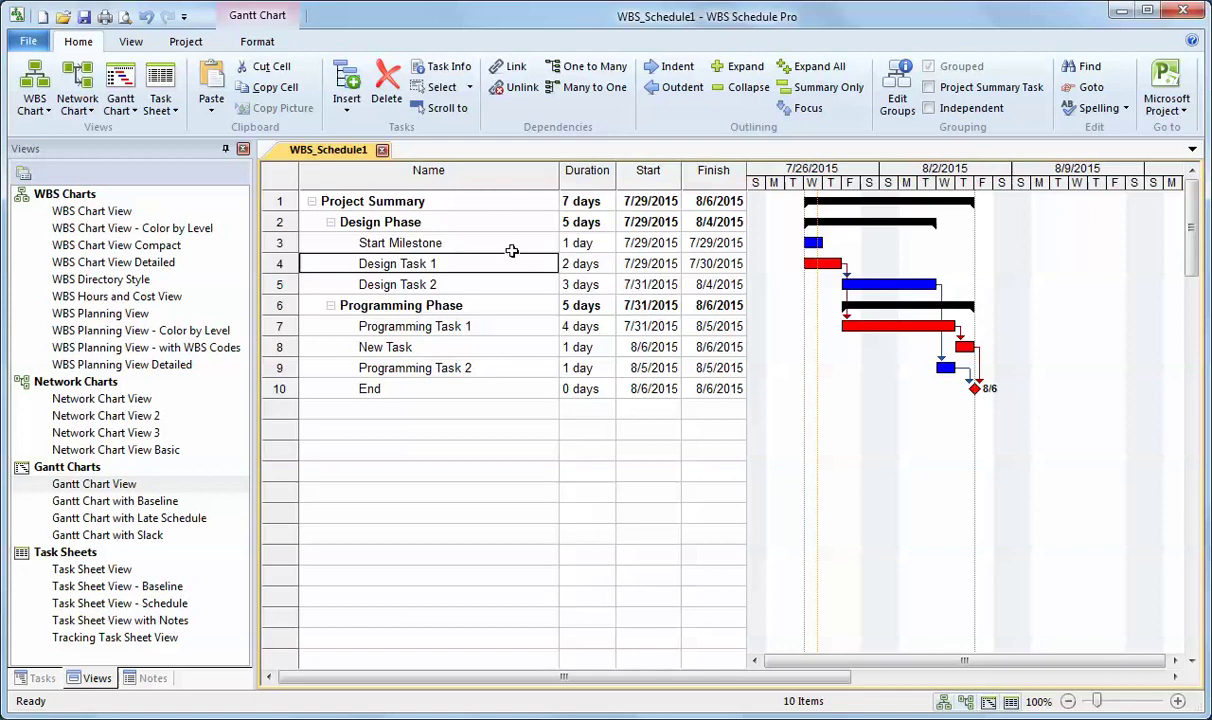
- Set the Start Milestone's duration to 0 days and link it to Design Task 1 as its successor
left_click(576, 243)
type("0")
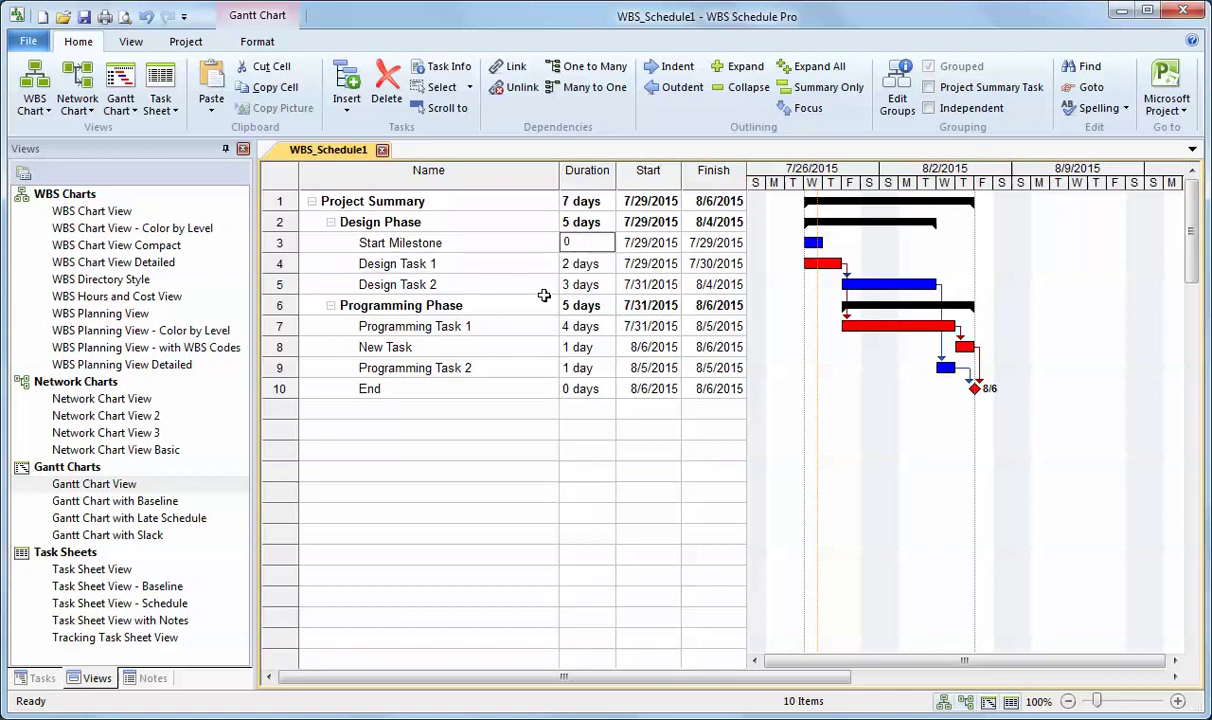
left_click(518, 300)
left_click(804, 242)
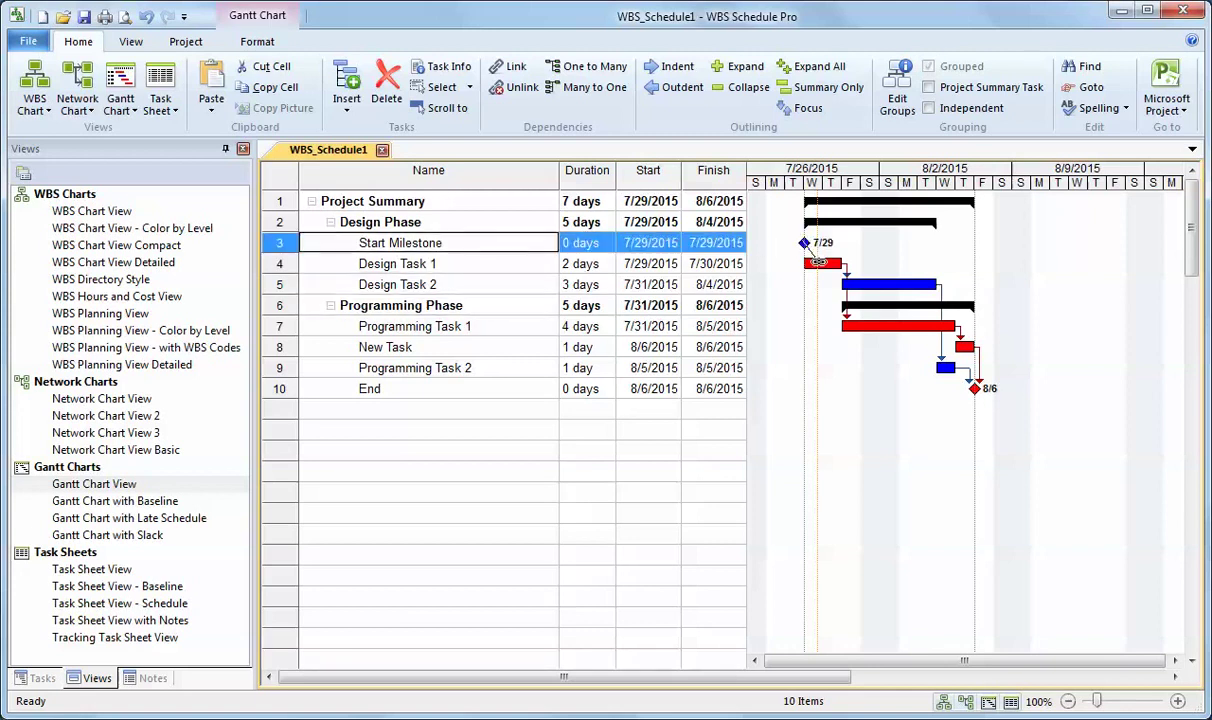
left_click(820, 262)
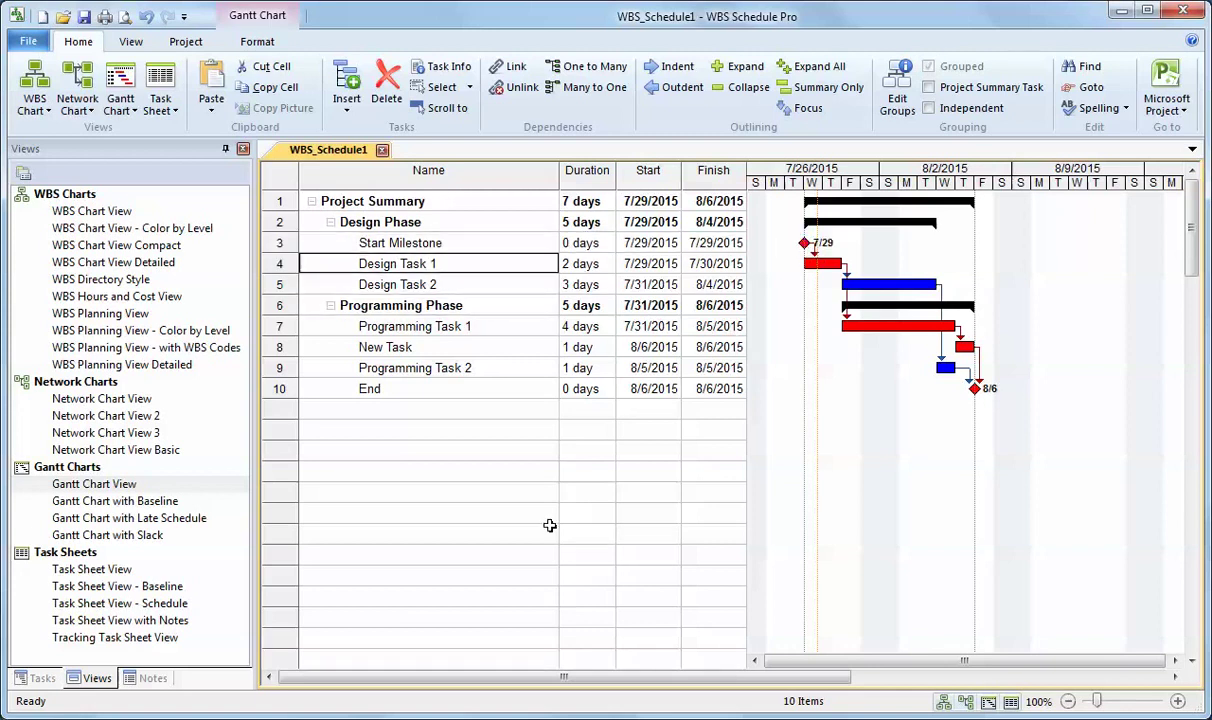
- Examine the task bars and their links on the Gantt timescale at 170% zoom
left_click(1178, 702)
left_click(1178, 702)
left_click(1178, 702)
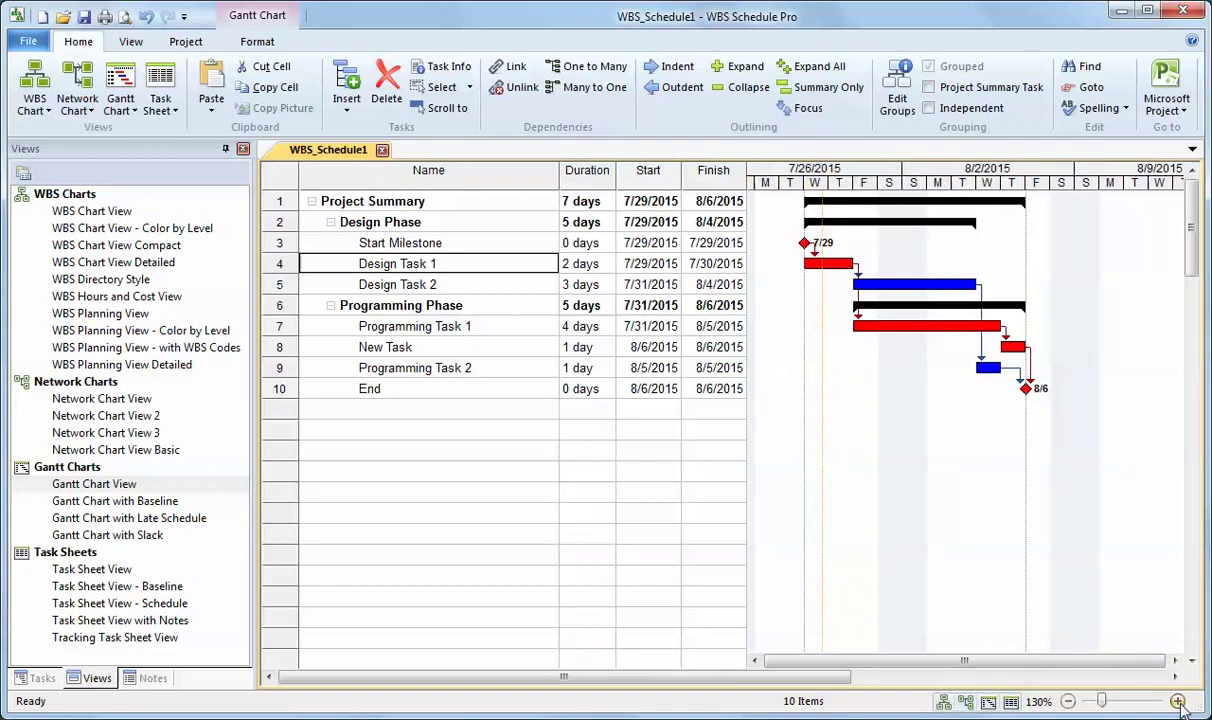
left_click(1178, 702)
left_click(1178, 702)
left_click(1068, 702)
left_click(1068, 702)
left_click(1178, 702)
left_click(1178, 702)
left_click(1178, 702)
left_click(1178, 702)
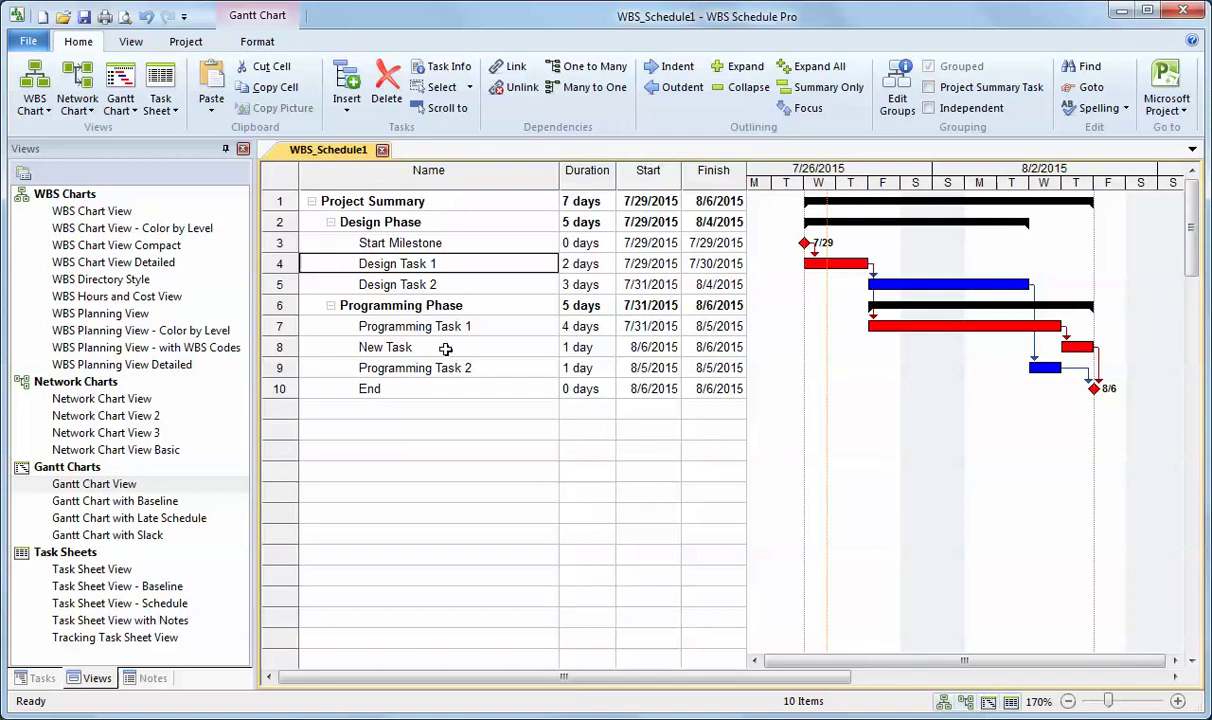
- Switch to the Task Sheet View and narrow the Name column
left_click(85, 569)
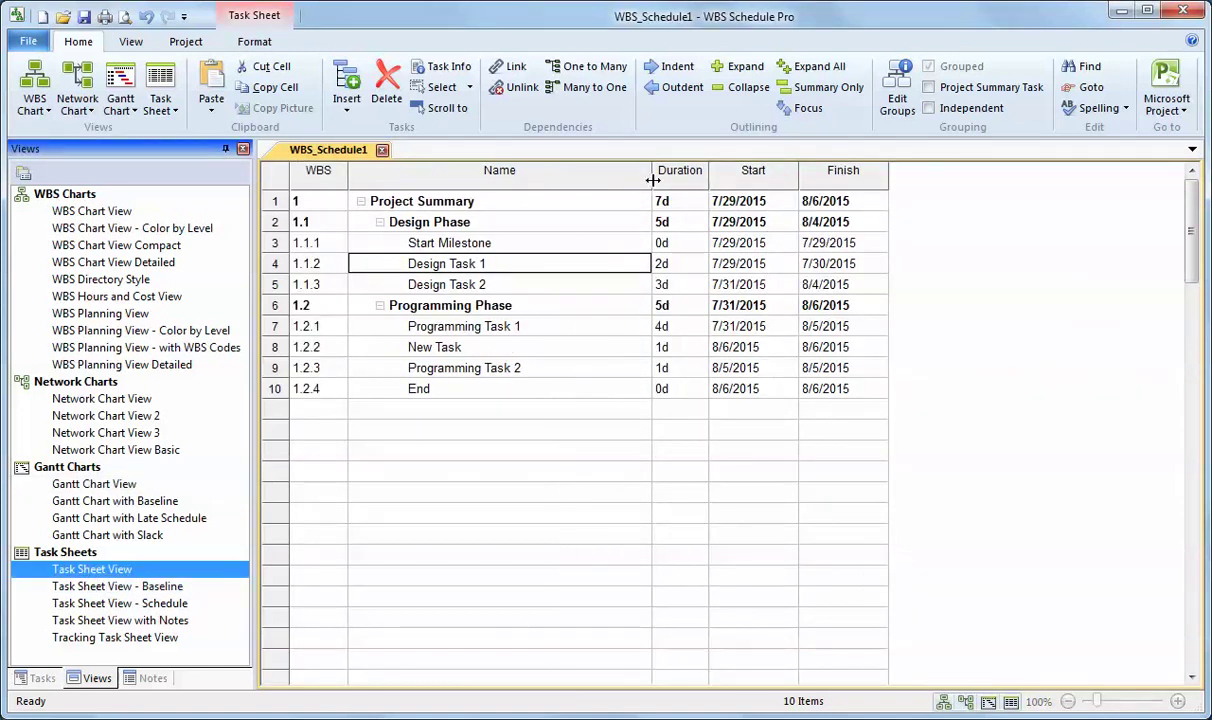
left_click_drag(652, 177, 588, 177)
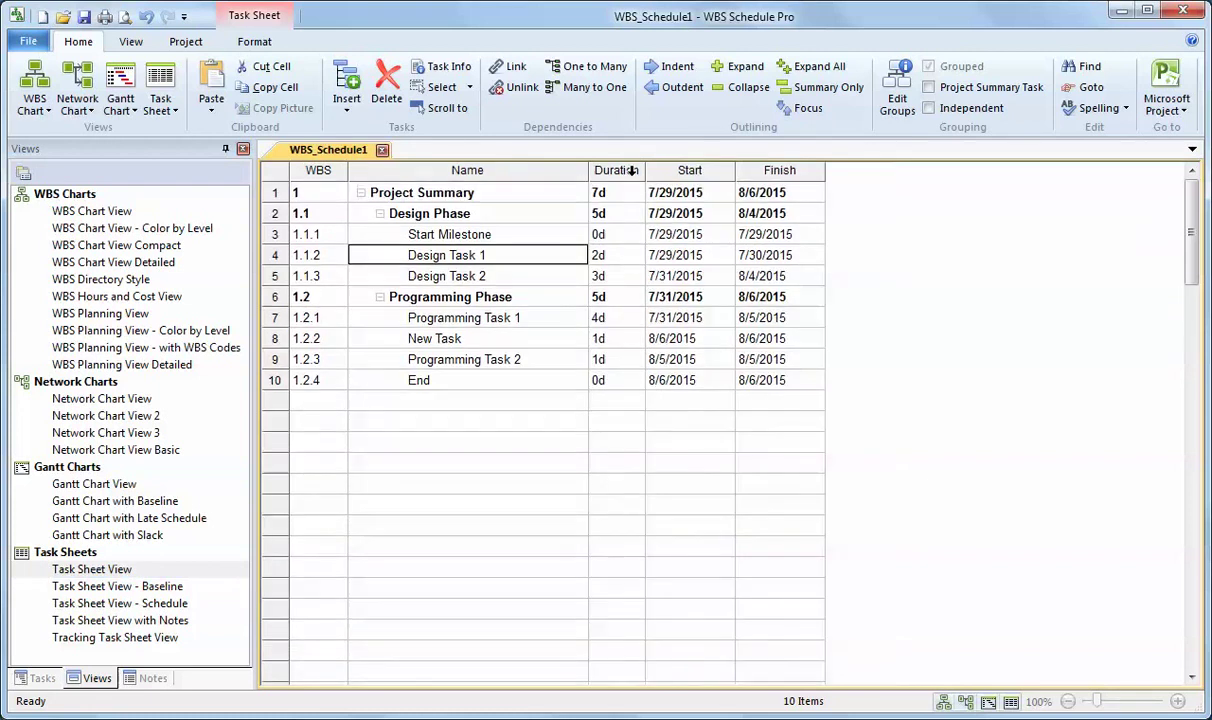
- Insert a column before the Start column that uses the Text1 field and is titled "Dept"
left_click(671, 173)
right_click(690, 176)
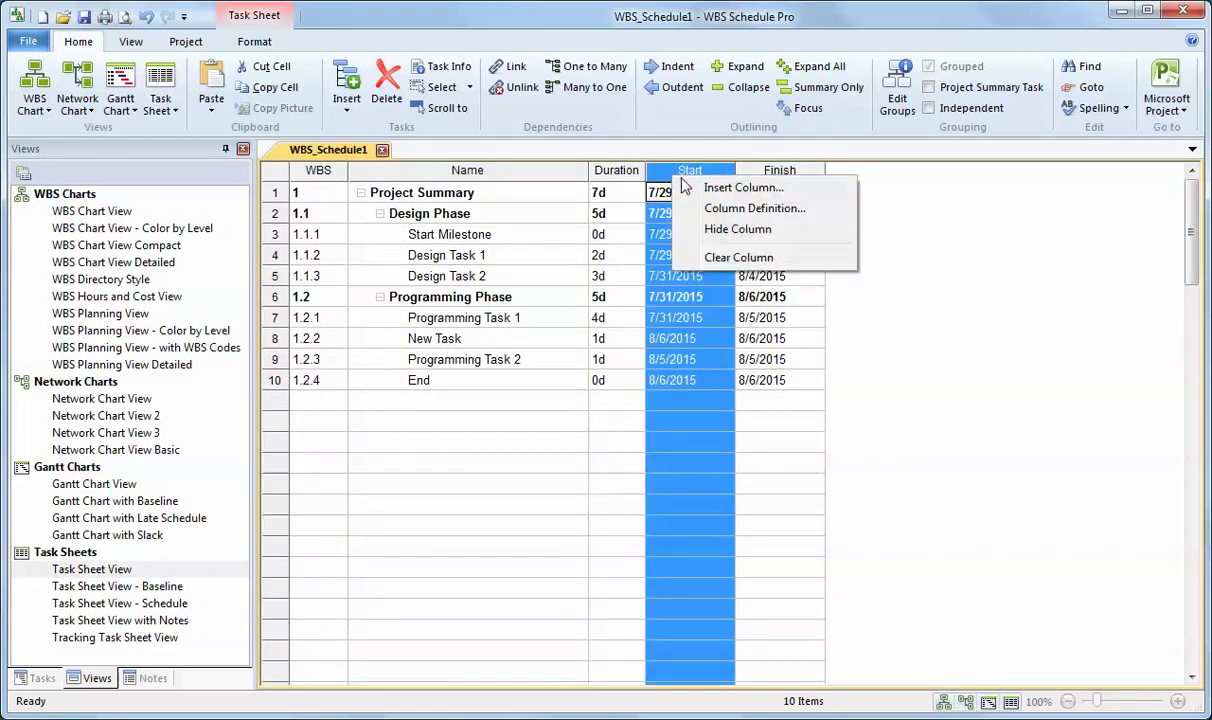
left_click(697, 185)
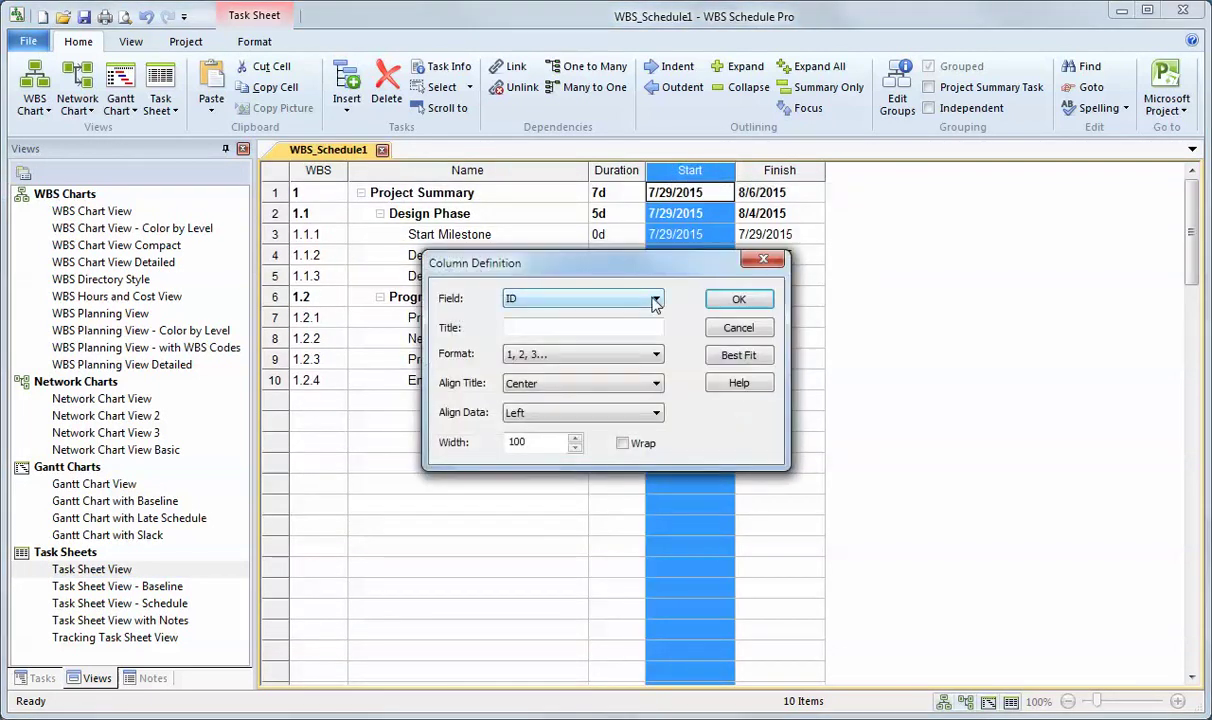
left_click(655, 299)
key("t")
scroll(545, 610, "down", 3)
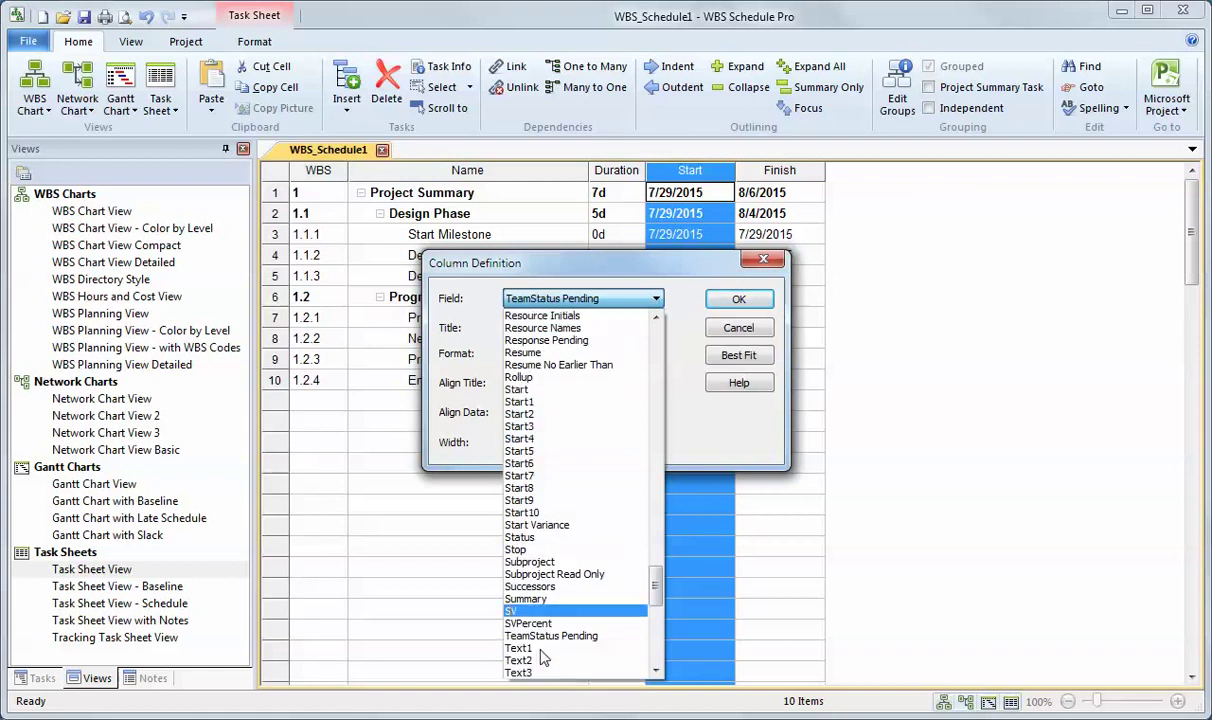
left_click(545, 578)
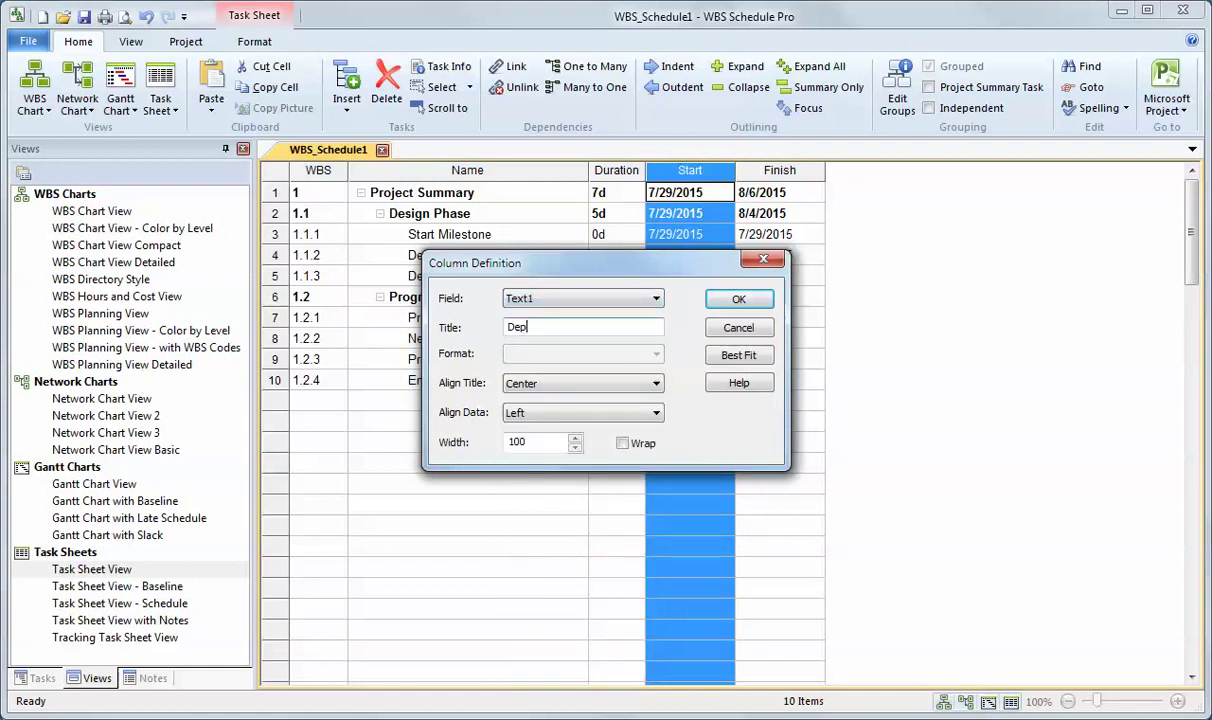
key("Return")
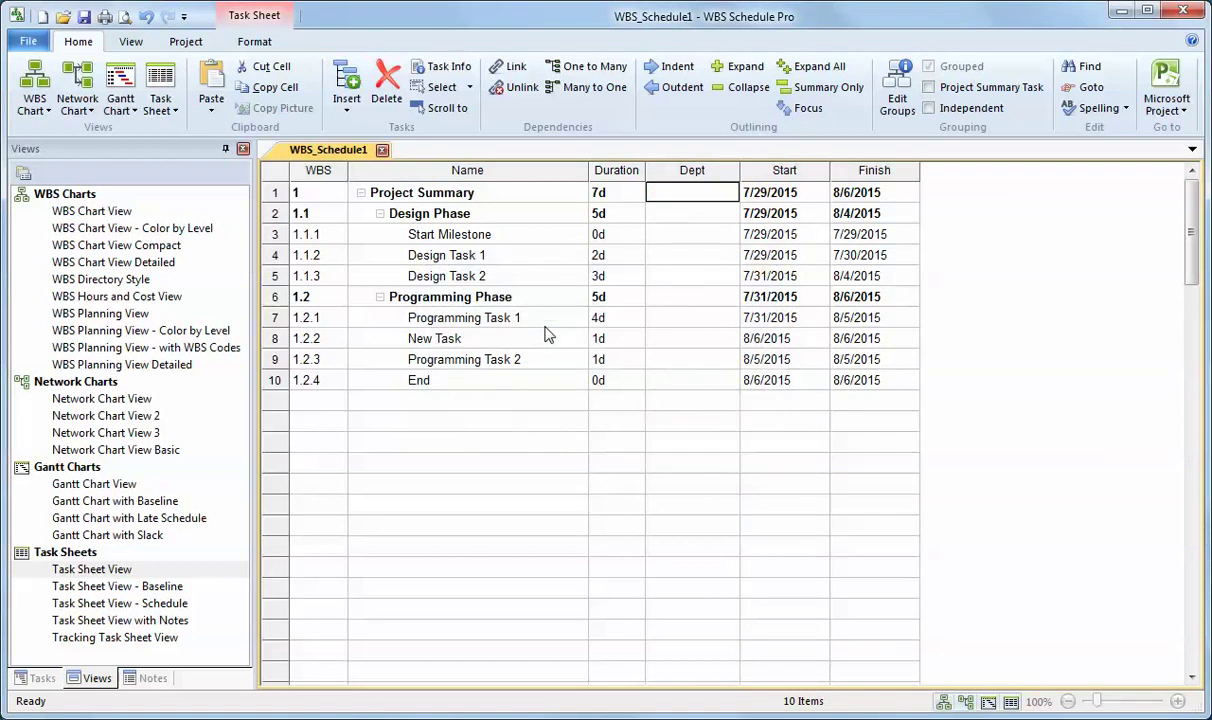
- Enter Dept A for Design Task 1 and Dept B for Design Task 2 in the Dept column
left_click(688, 257)
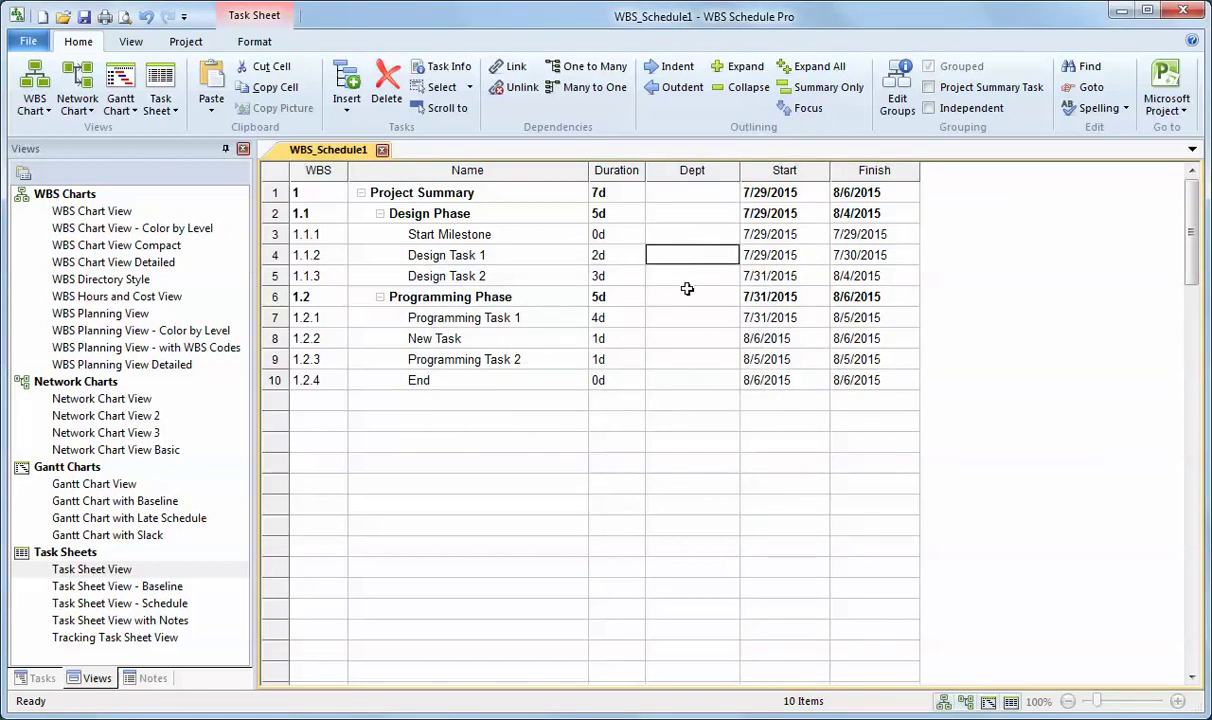
type("Dept A")
left_click(690, 278)
type("Dep")
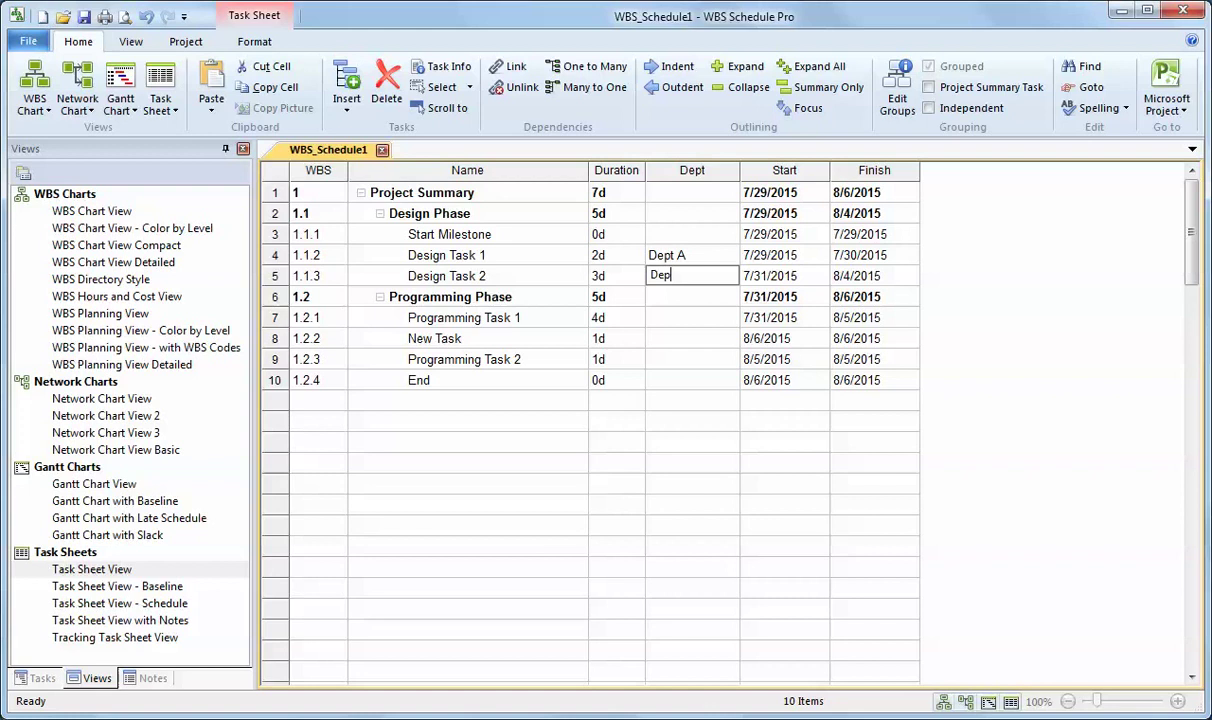
key("Return")
- Enter Dept A for Programming Task 1 and Dept B for New Task in the Dept column
key("Return")
type("D")
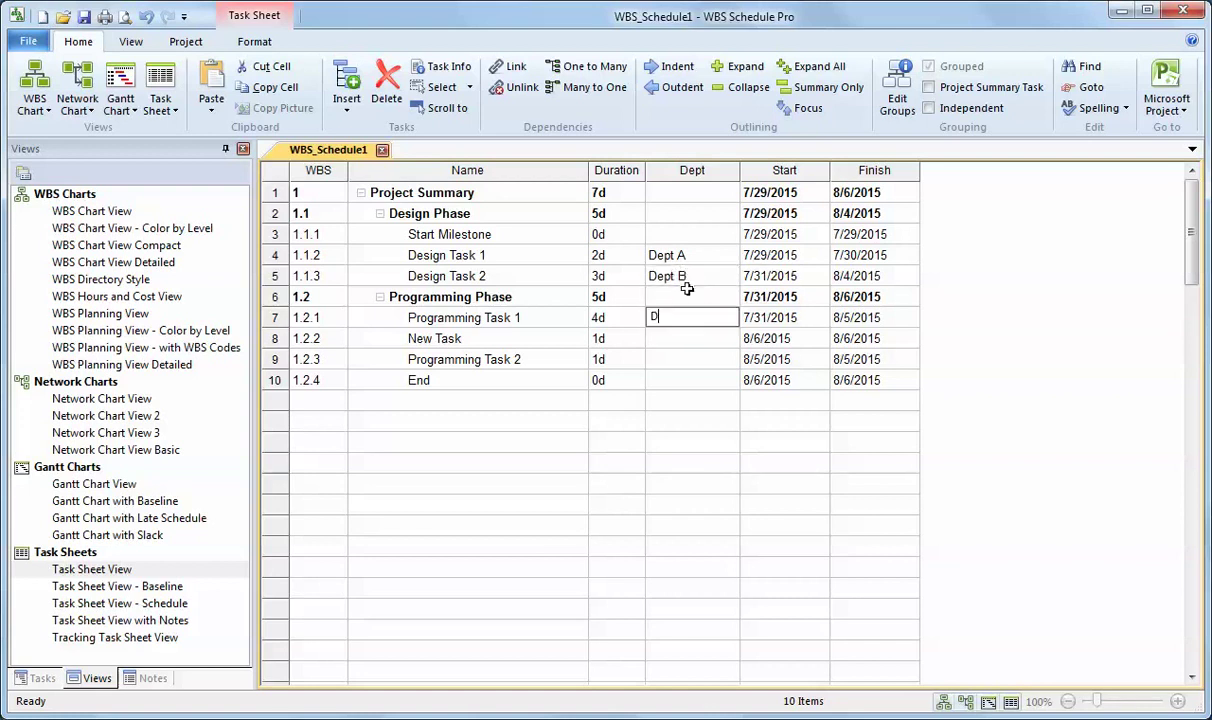
type("ept A")
key("Return")
type("Dep")
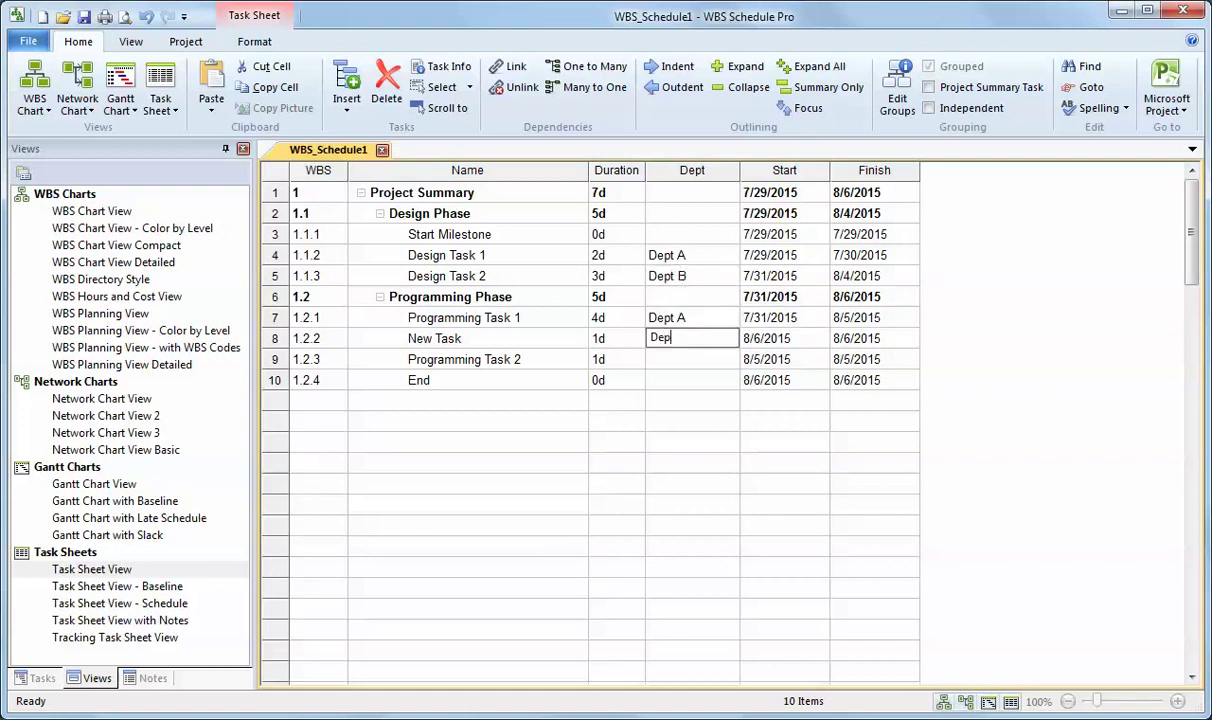
type("t b")
key("Return")
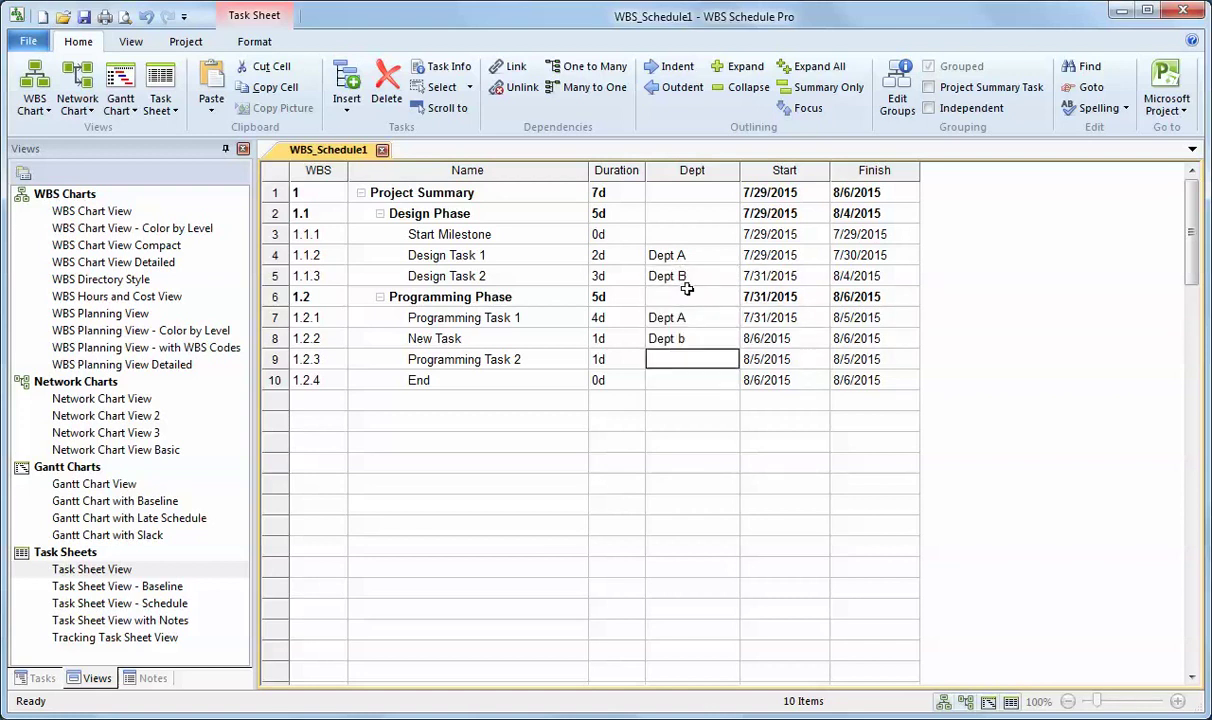
key("Up")
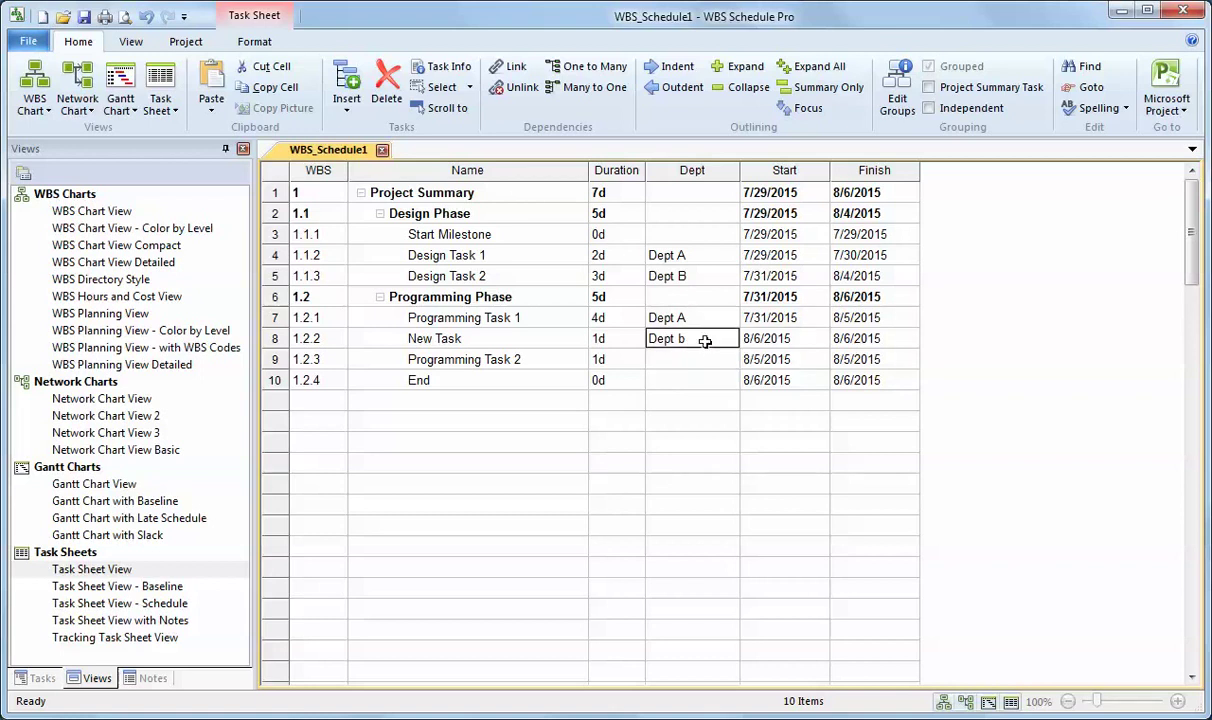
double_click(713, 338)
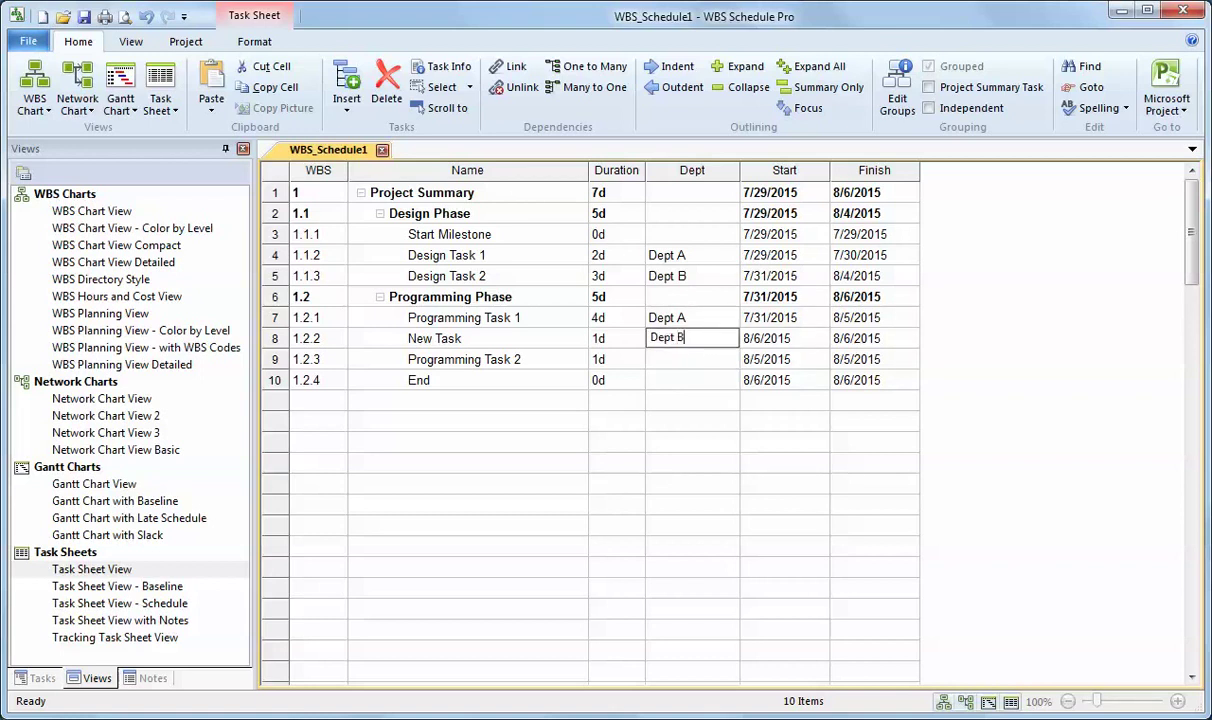
left_click(472, 350)
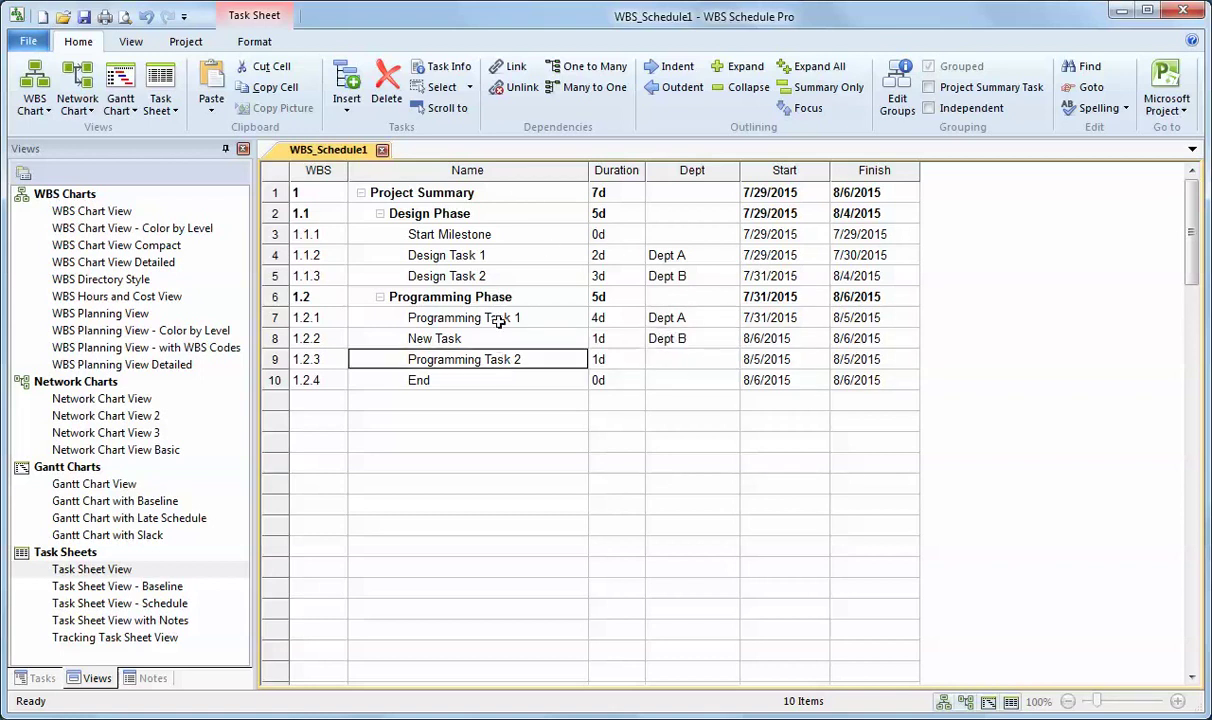
- Show the plan as a WBS chart in the WBS Chart View, and switch to the WBS Hours and Cost View
left_click(35, 85)
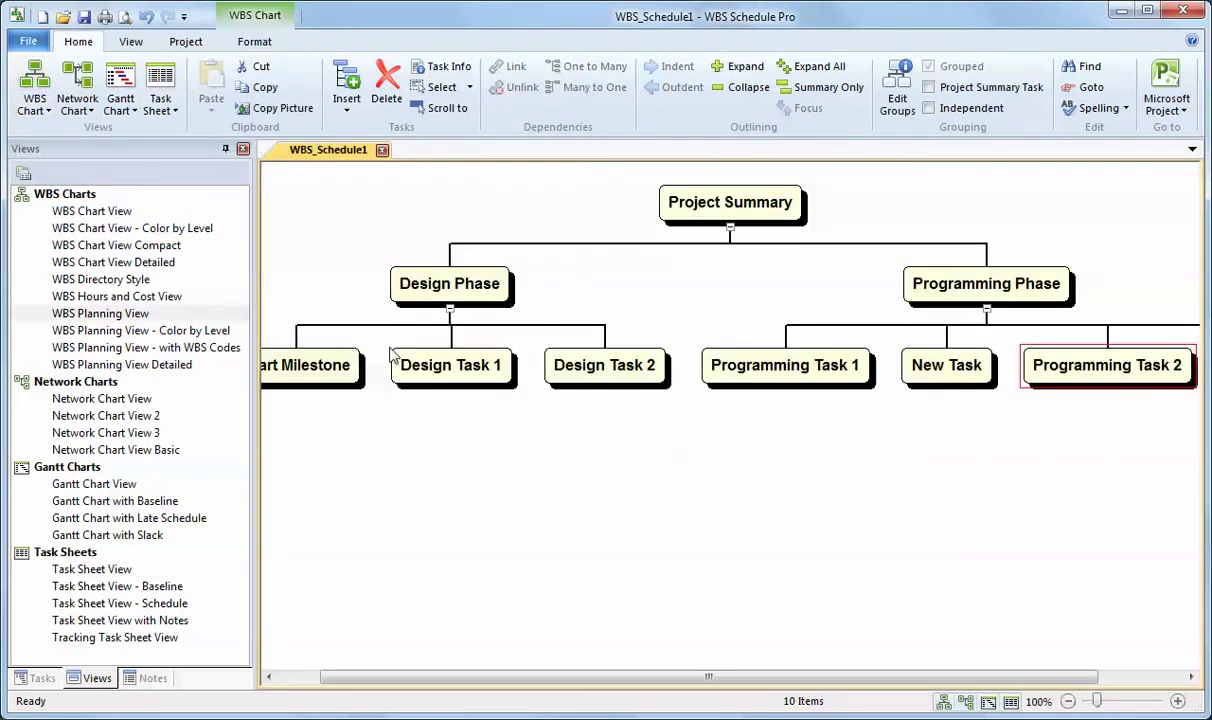
left_click(92, 212)
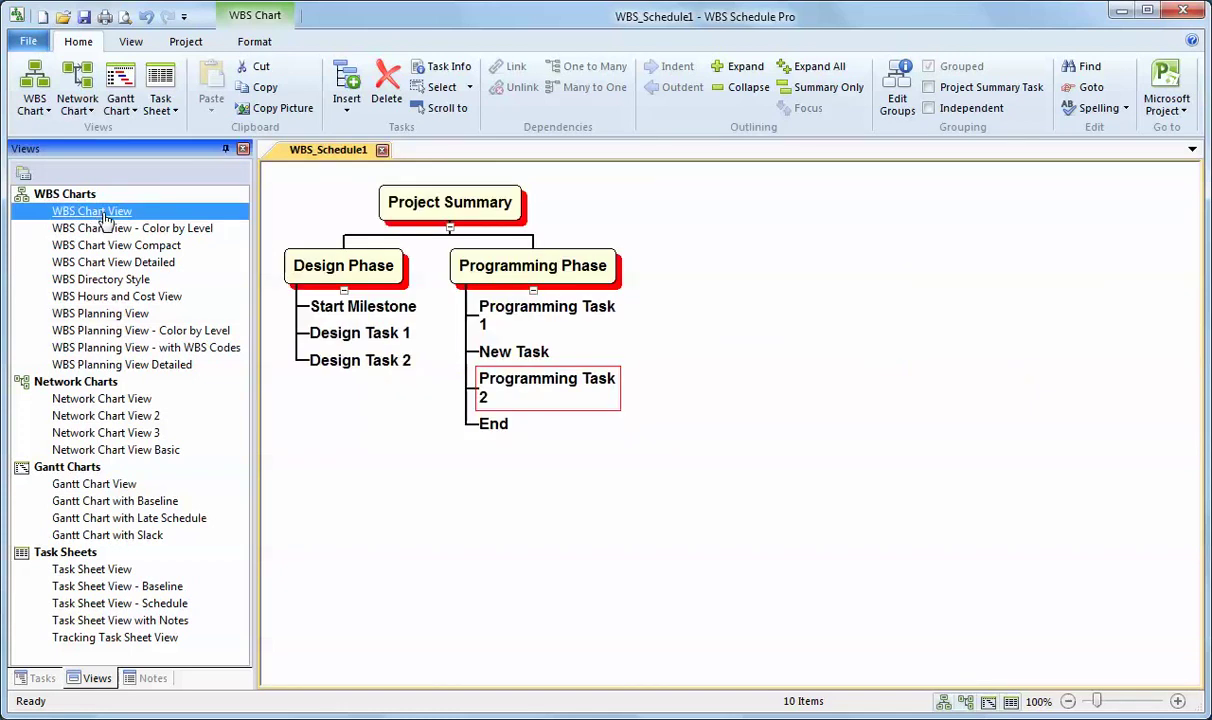
left_click(107, 297)
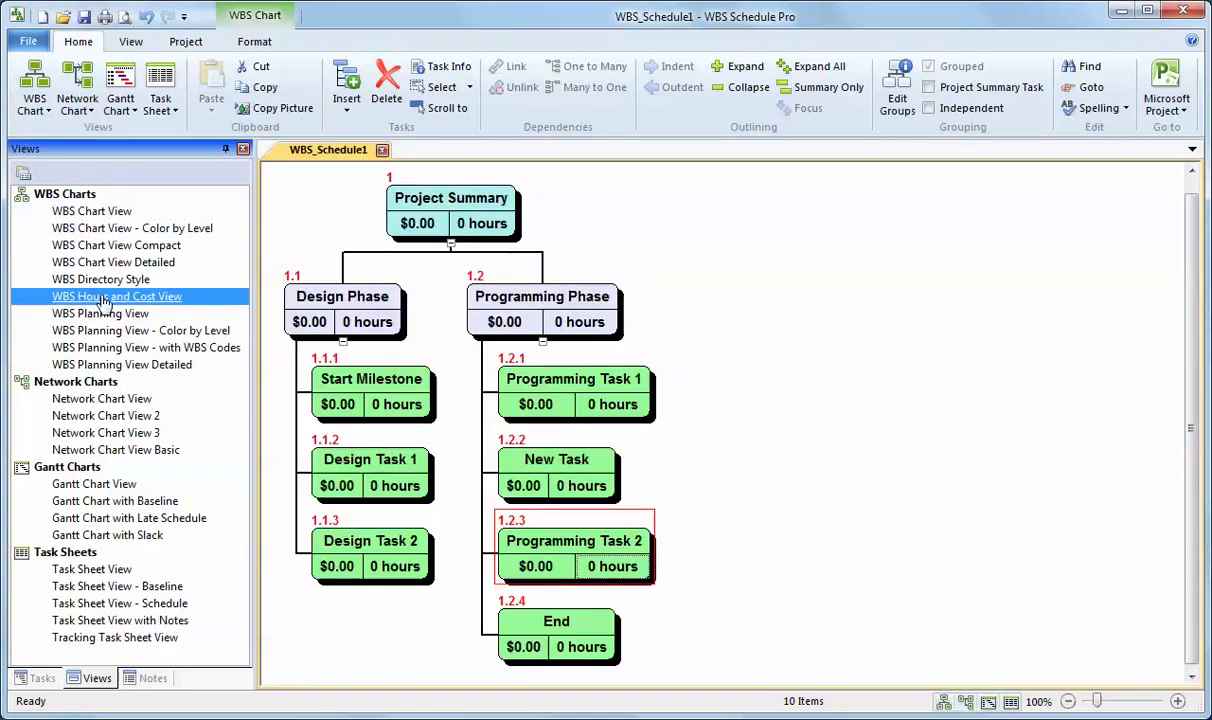
- Set the Start Milestone's cost to $500 and Design Task 1's work to 40 hours
left_click(343, 405)
type("500")
key("Return")
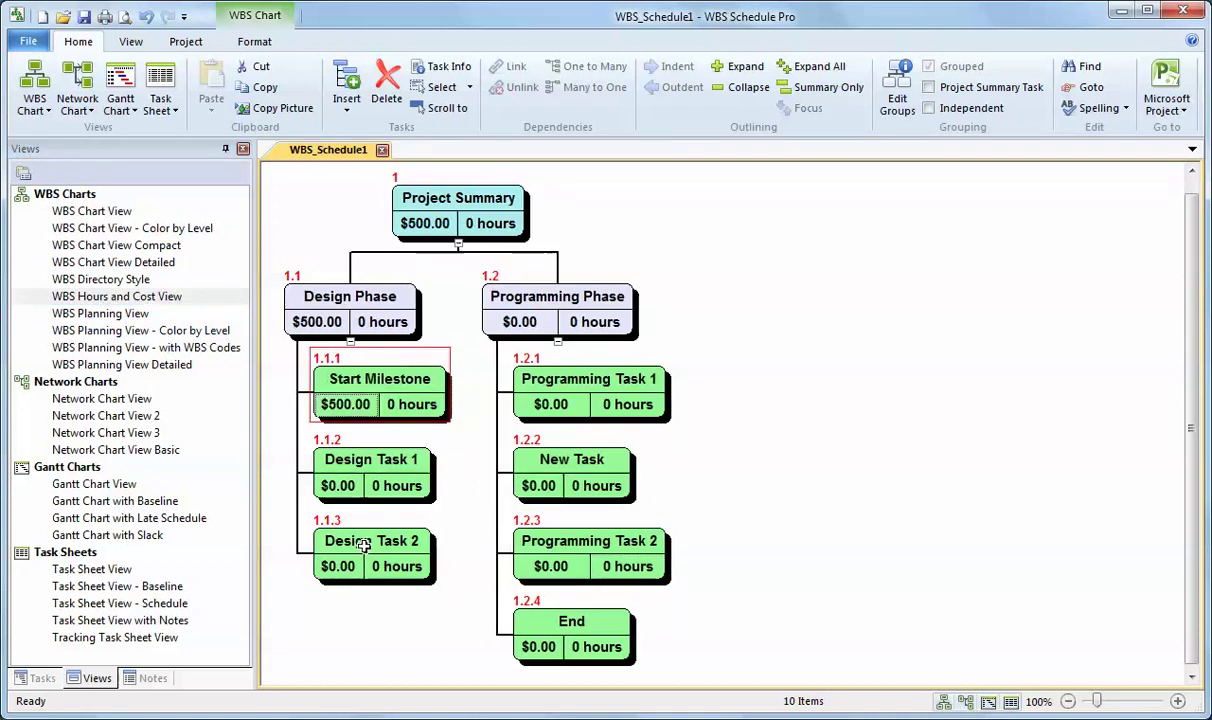
left_click(388, 485)
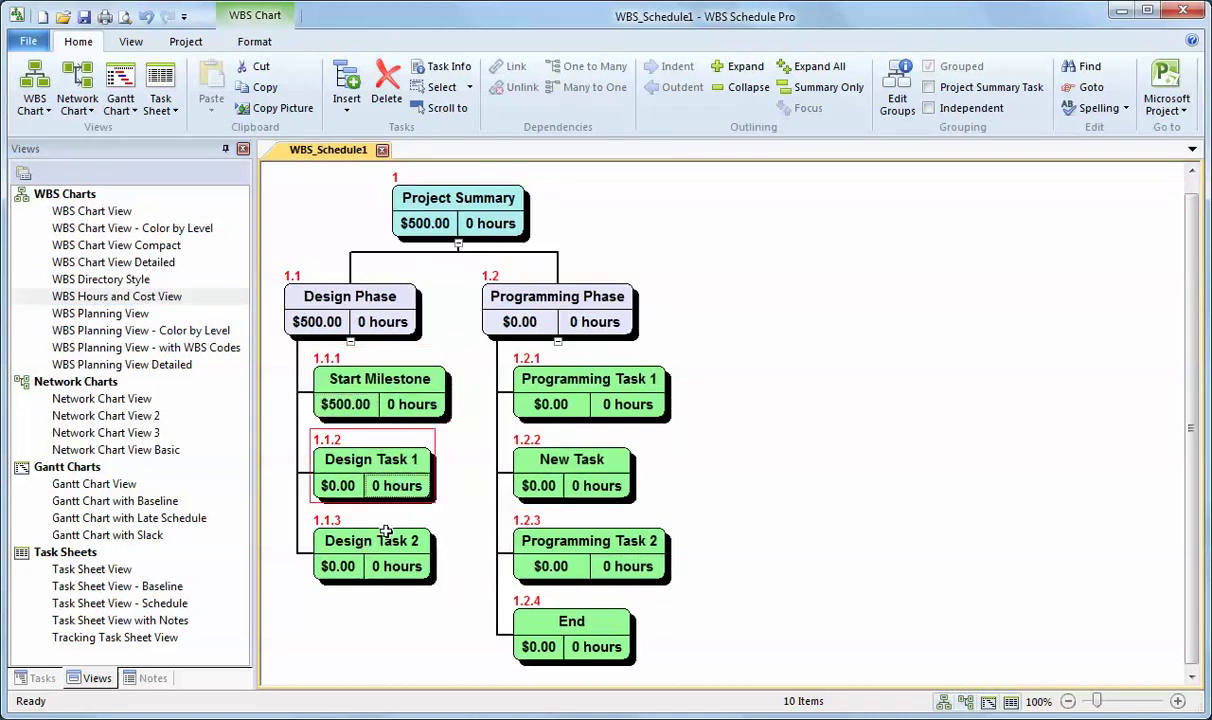
type("40")
key("Return")
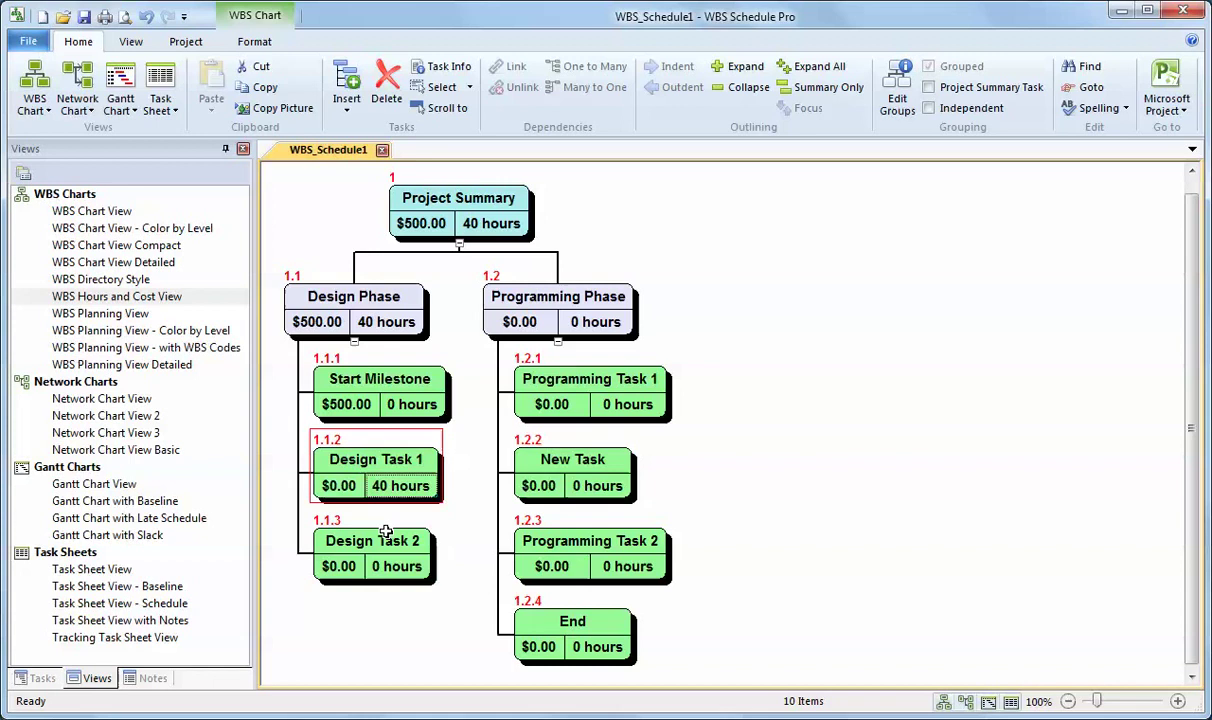
- Review the schedule in the Network Chart View, the Gantt Chart View and the Task Sheet View
left_click(98, 399)
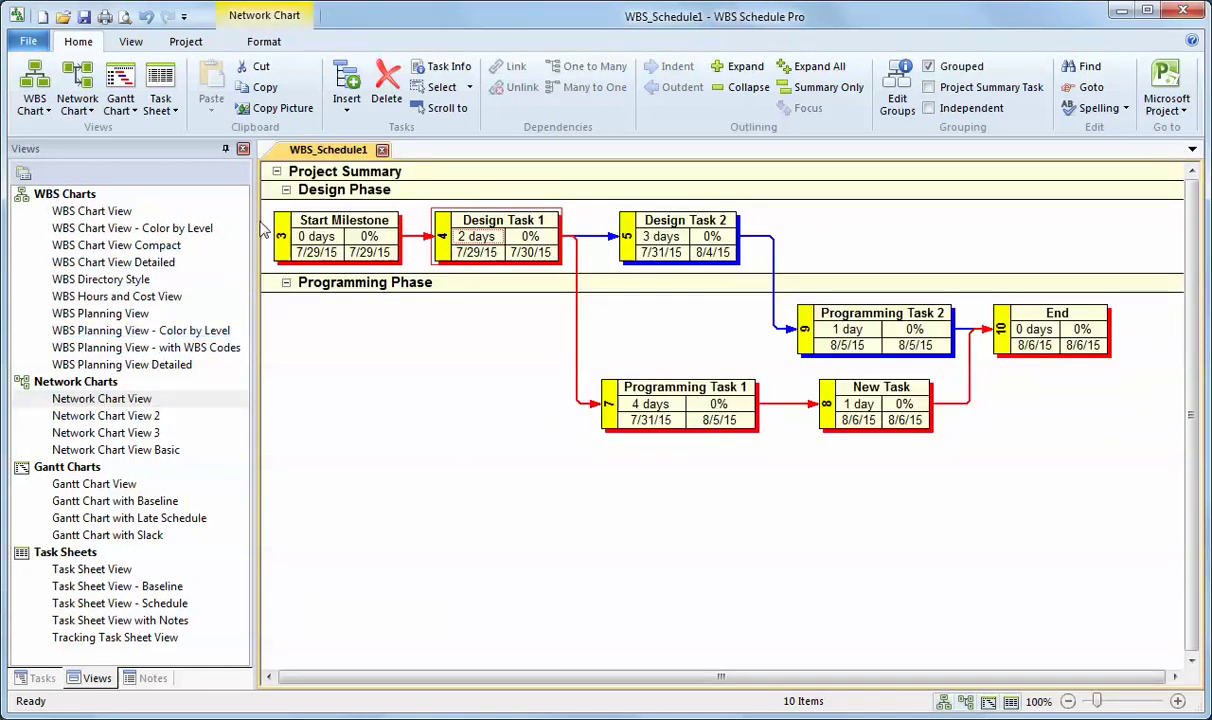
left_click(100, 485)
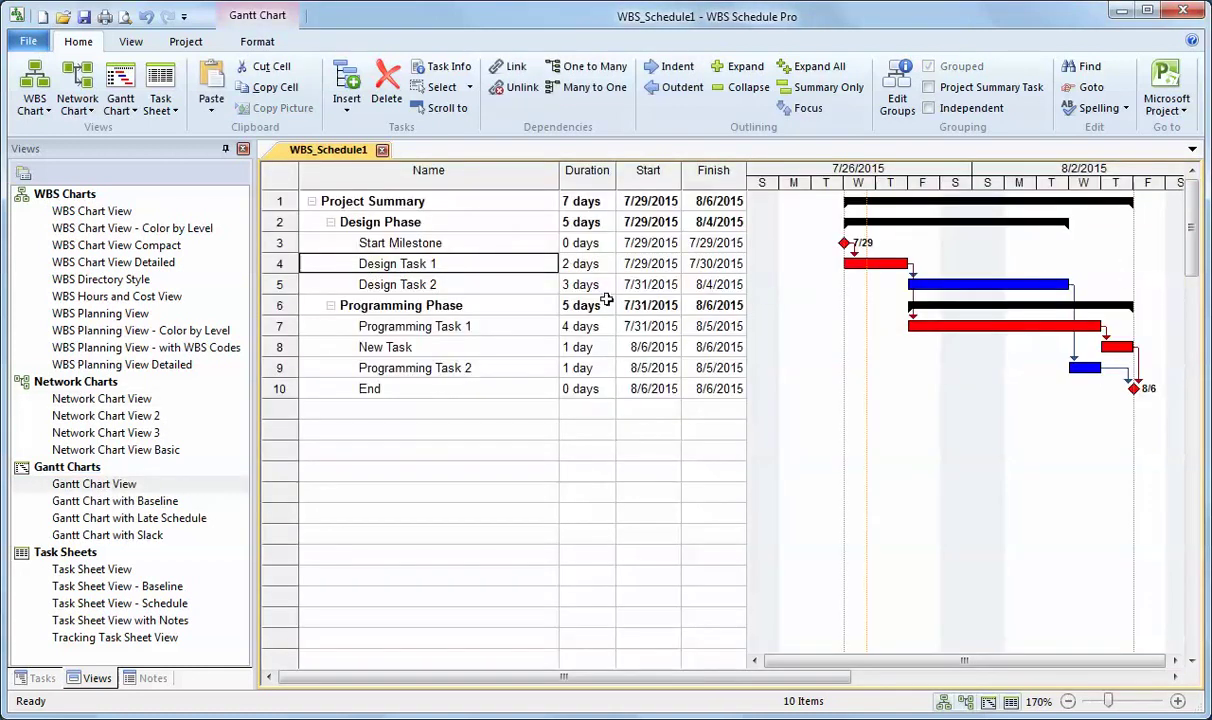
left_click(125, 569)
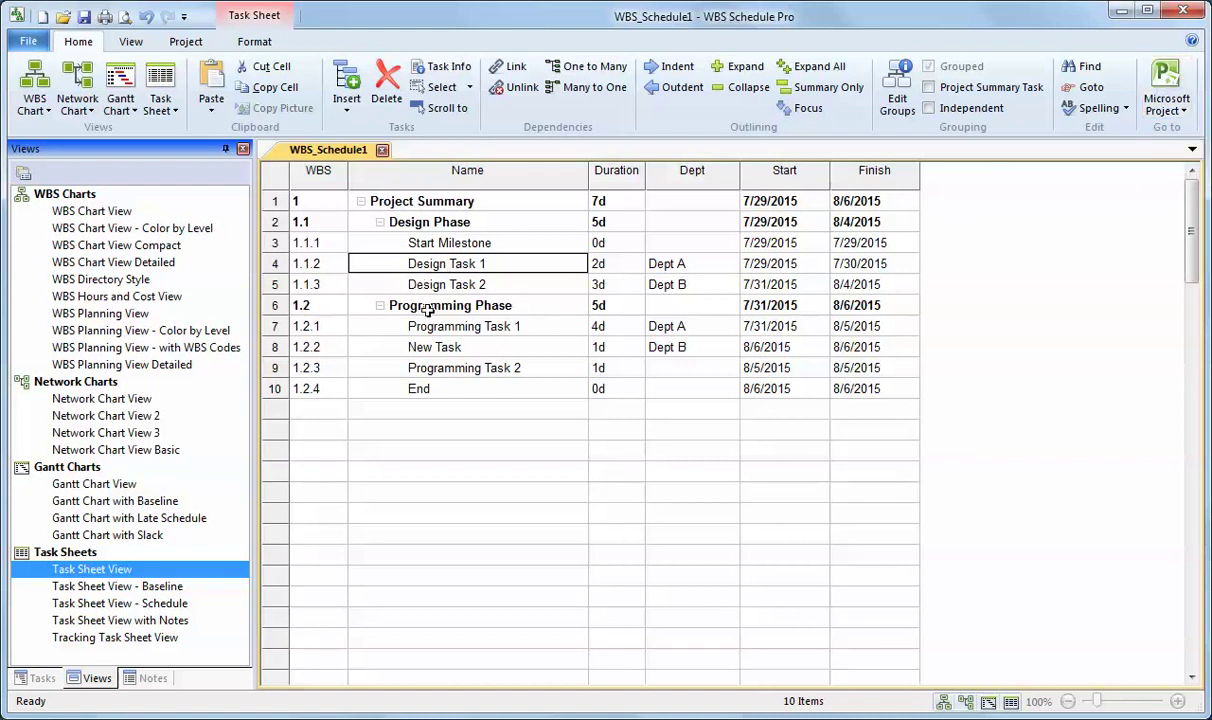
- Transfer the schedule to Microsoft Project, saving the new plan in the Documents library as Sample in Microsoft Project 2010 format
left_click(1170, 88)
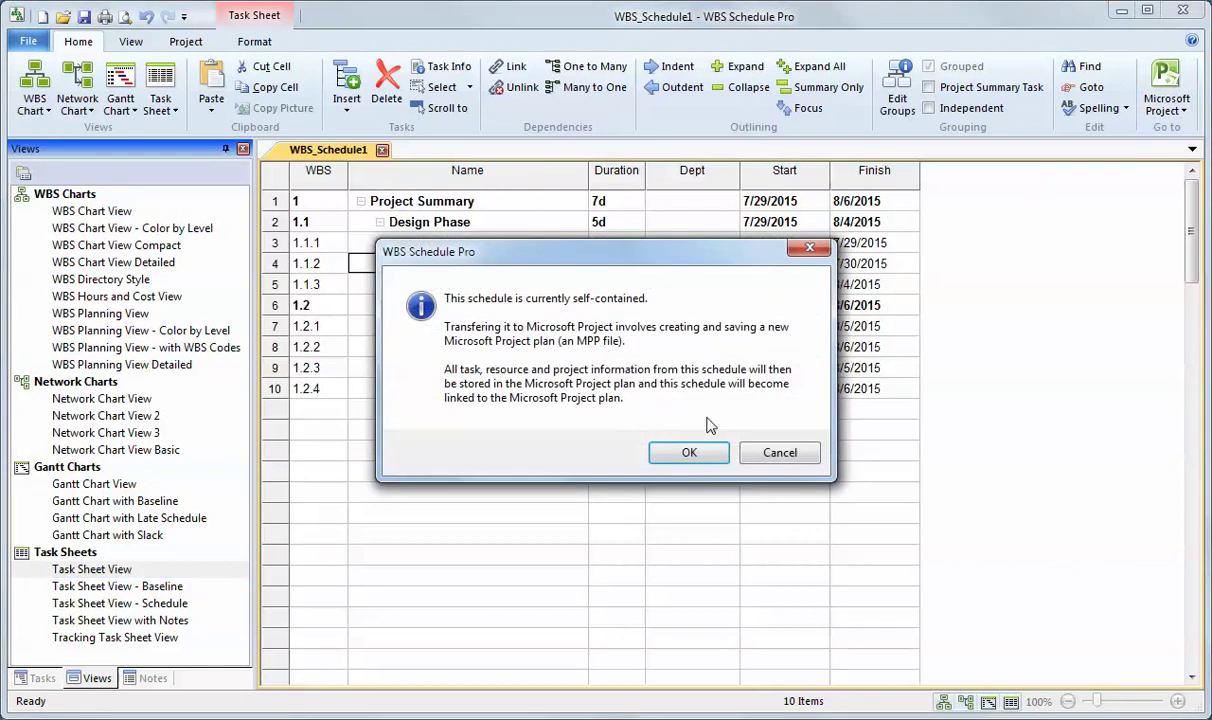
left_click(689, 453)
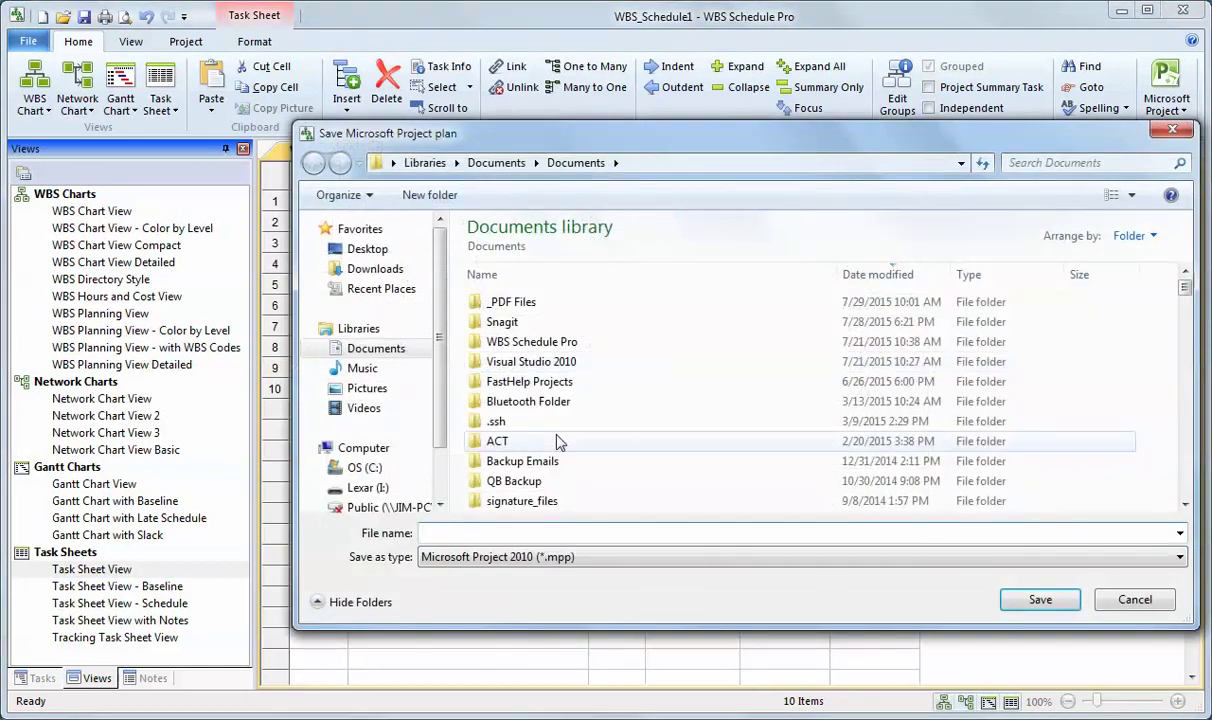
type("Sampl")
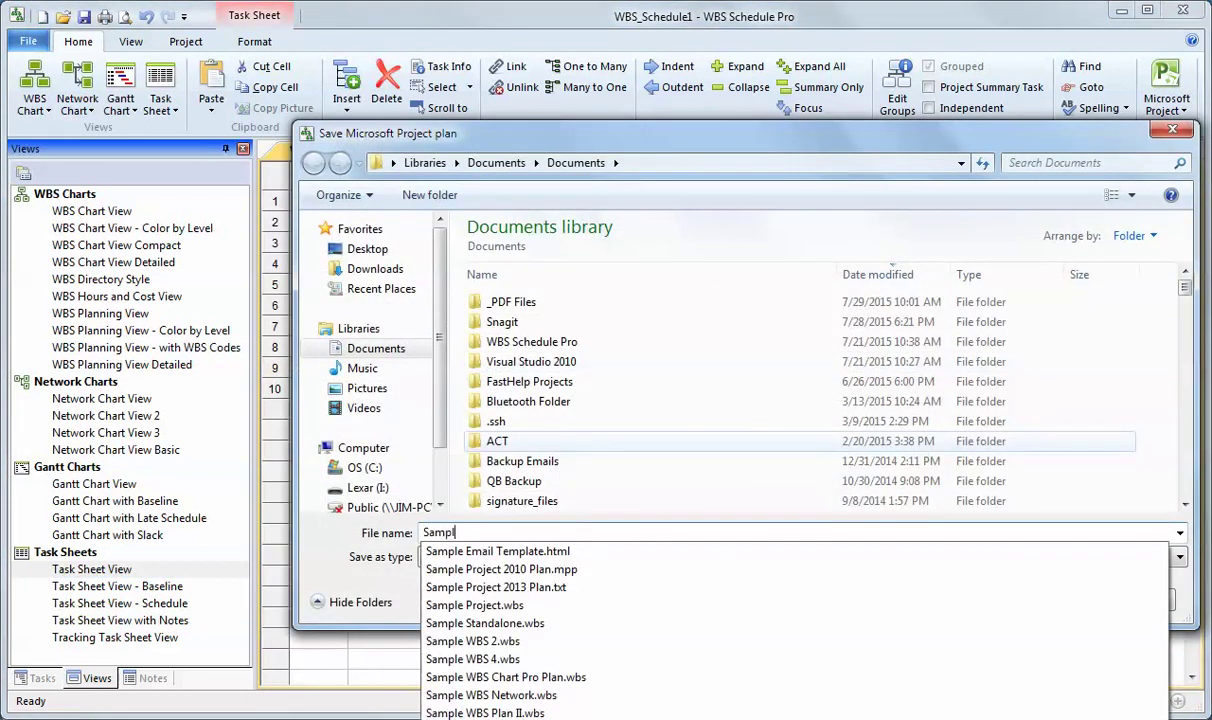
key("Return")
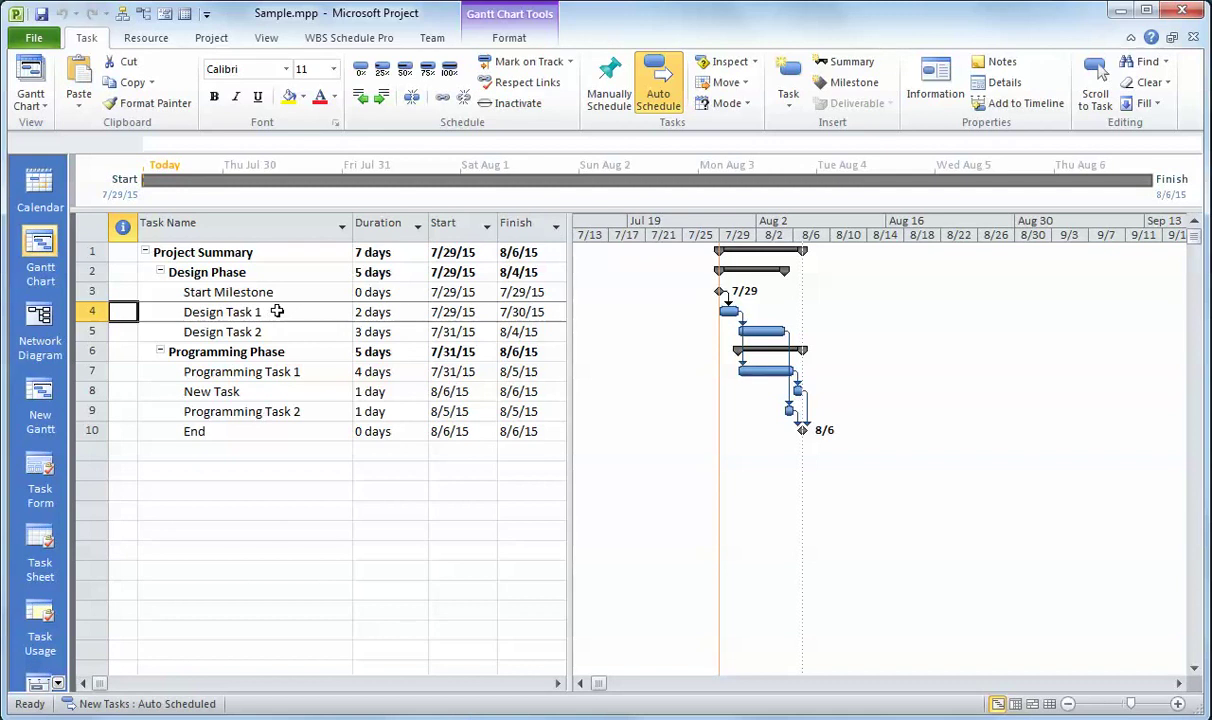
- In Microsoft Project, insert a task named "MS Project task" above Design Task 1, and select it in the WBS Schedule Pro chart
key("Insert")
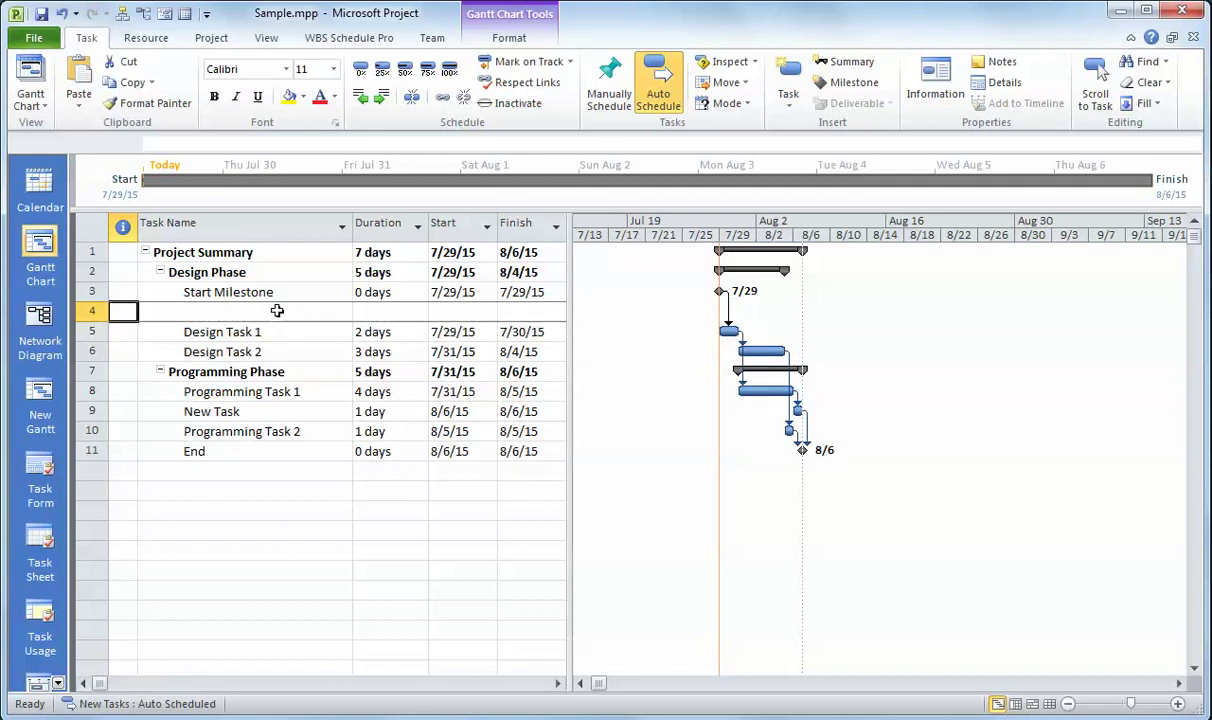
left_click(277, 312)
type("MS ")
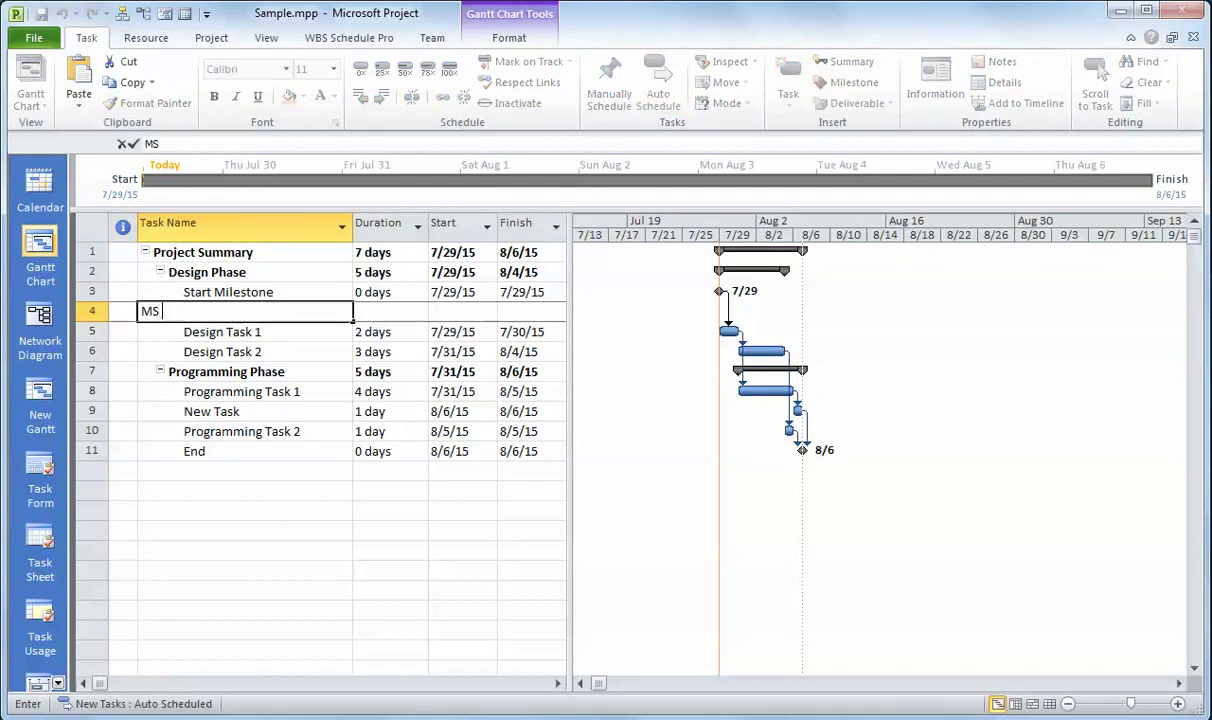
type("PRoject ta")
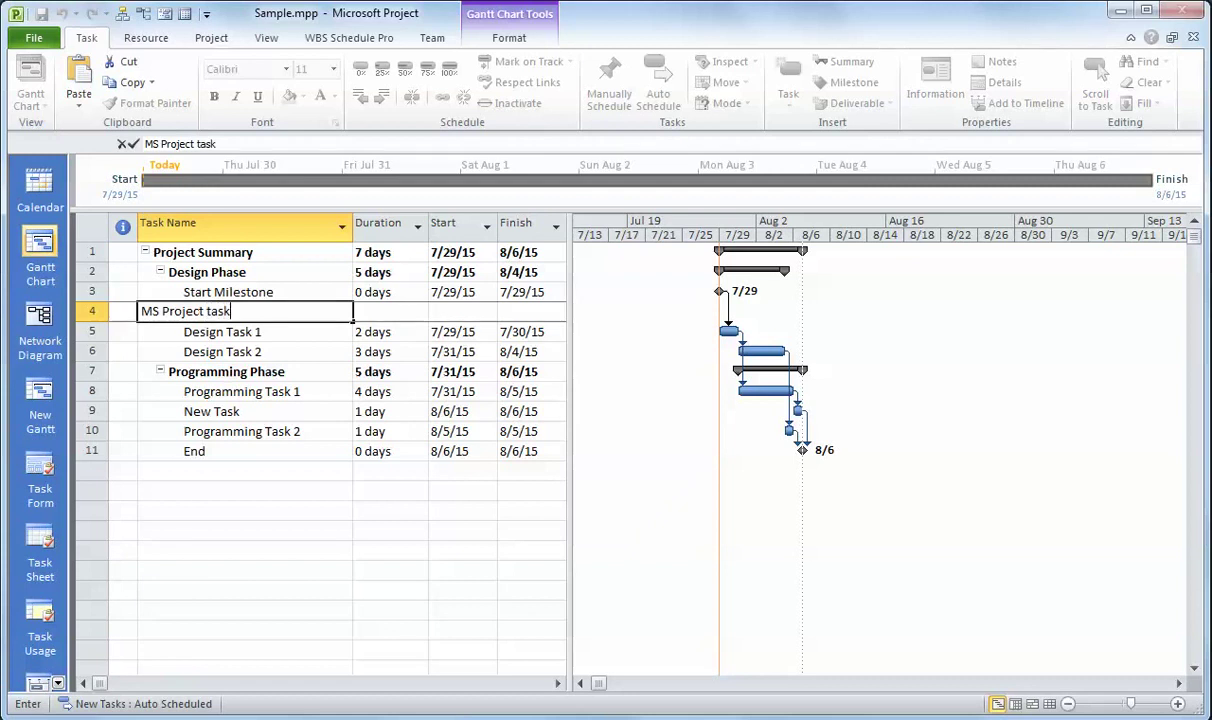
type("sk")
key("Return")
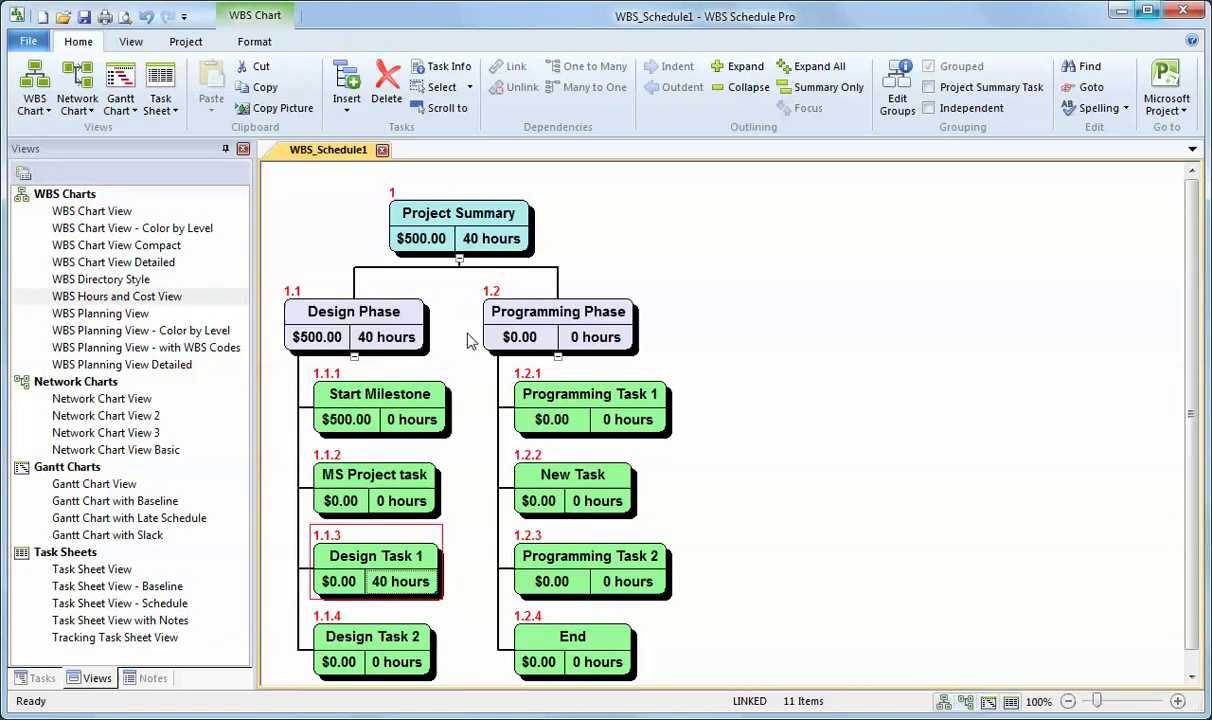
left_click(378, 482)
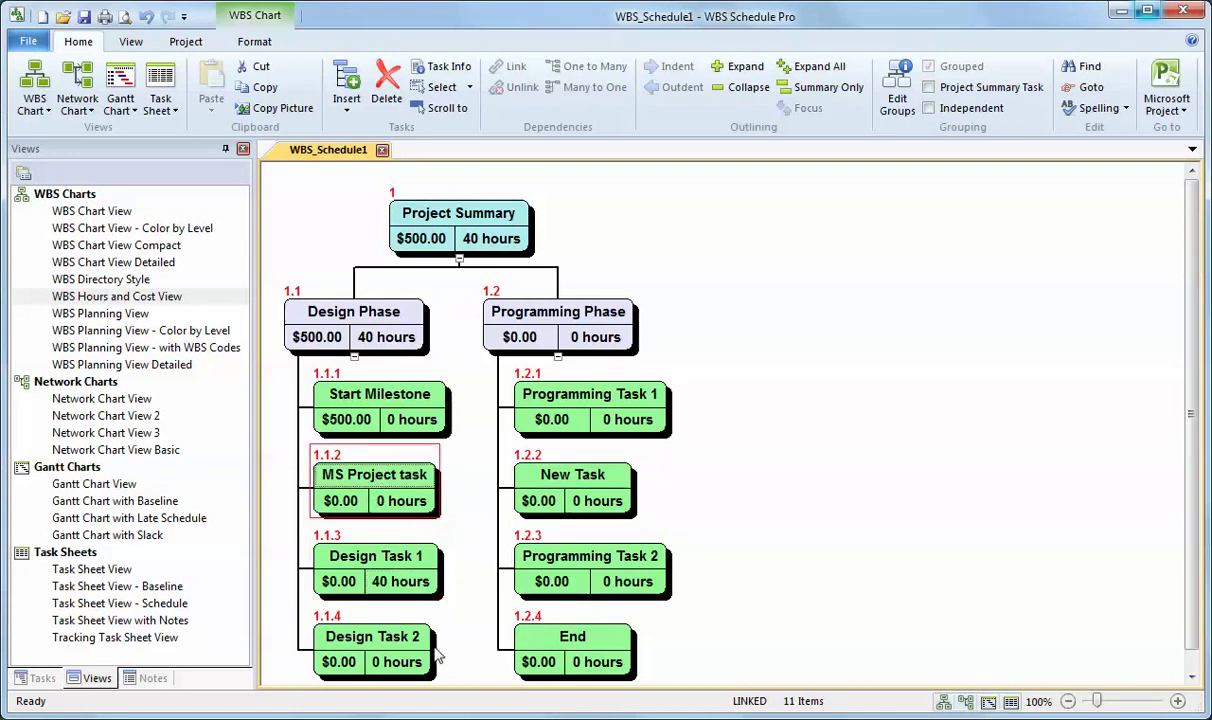